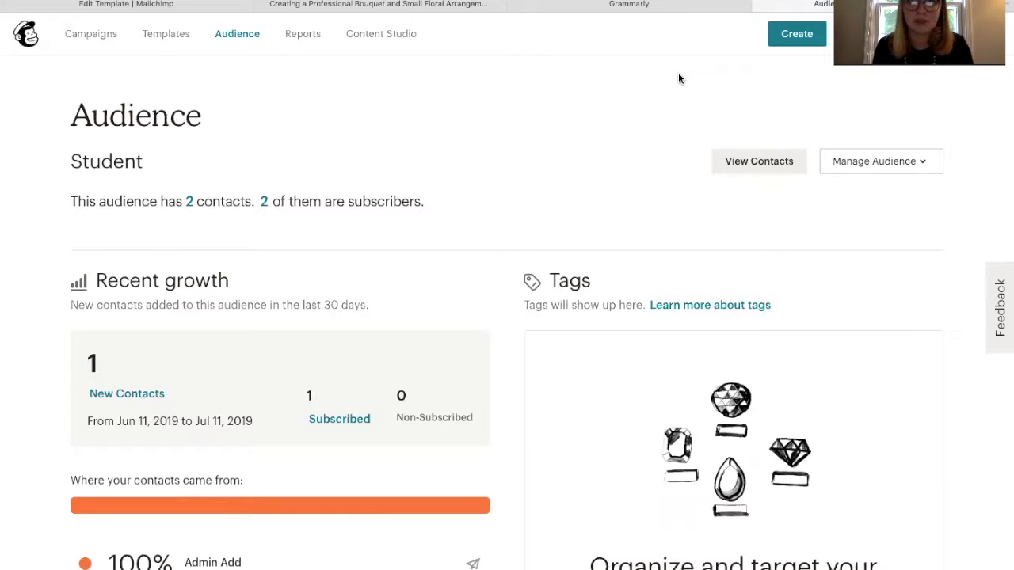
Choose Import contacts from the Student audience's Manage Audience menu
mouse_move(22, 30)
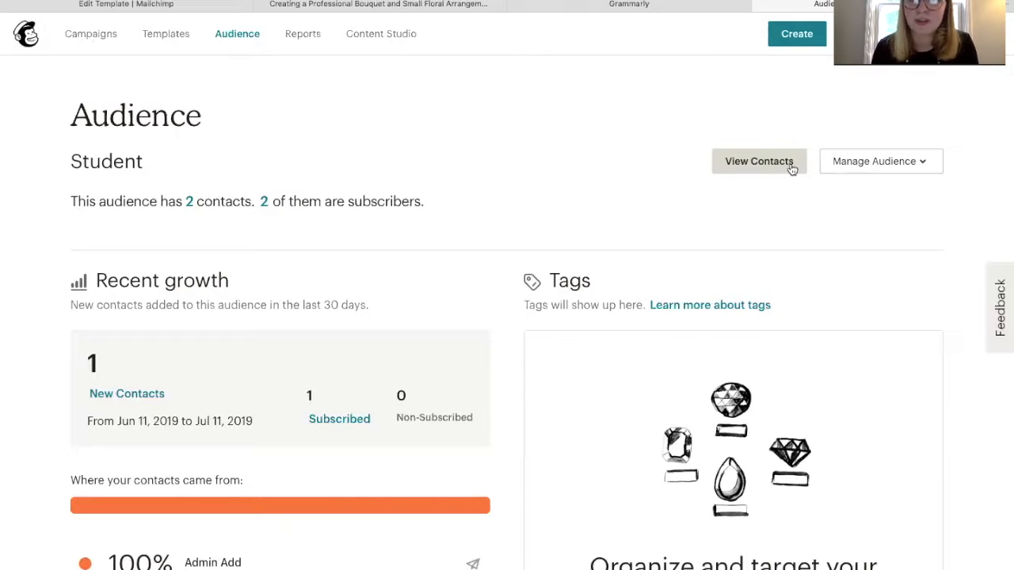
left_click(860, 168)
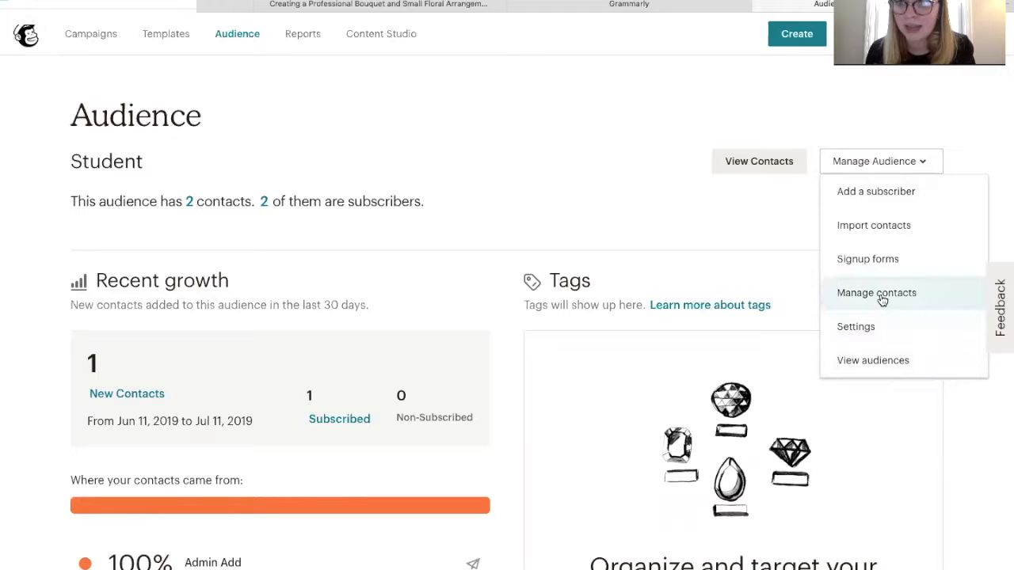
left_click(894, 238)
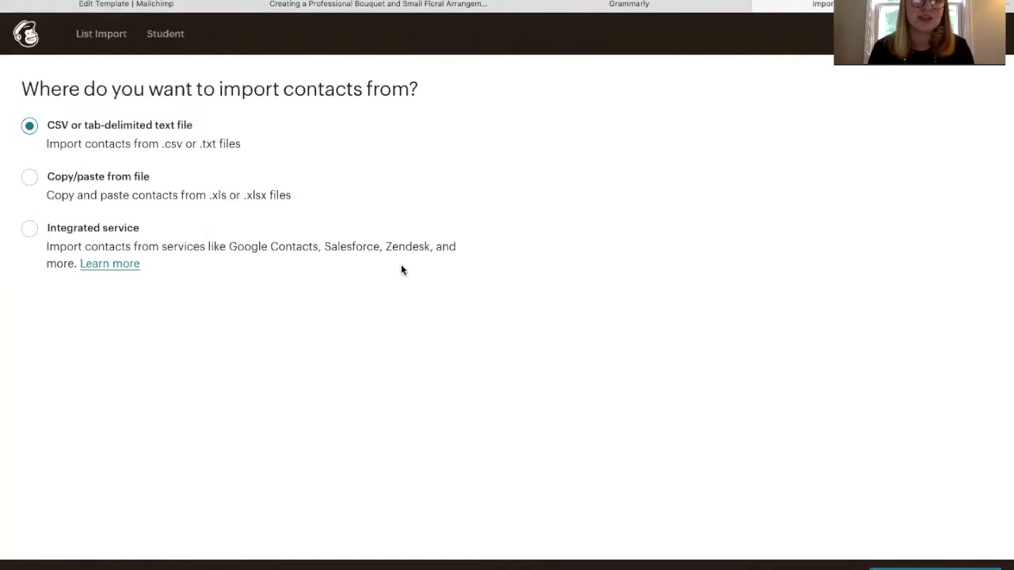
Preview the Copy/paste import form, return to the import sources, and open the account menu
left_click(29, 179)
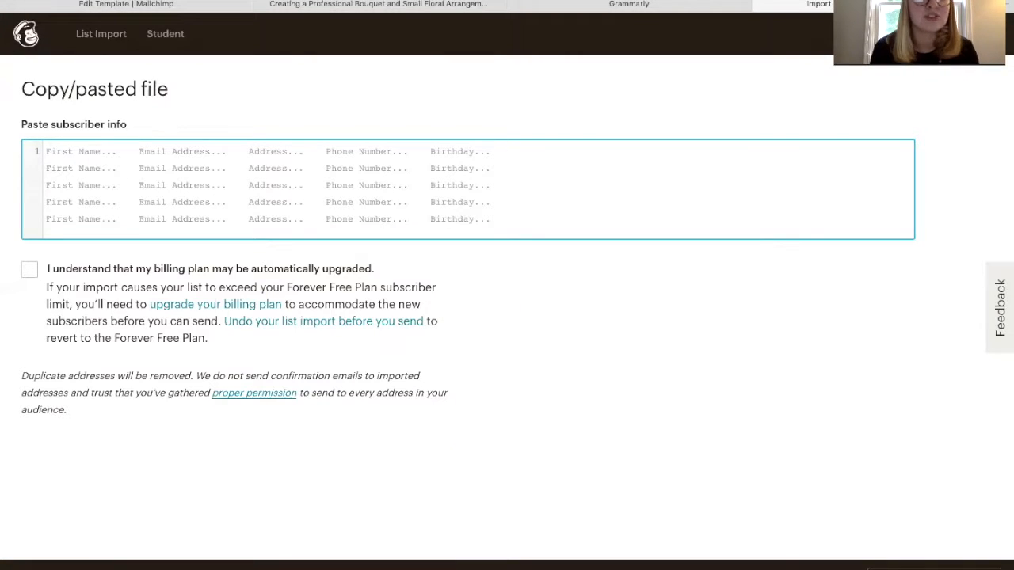
key("alt+Left")
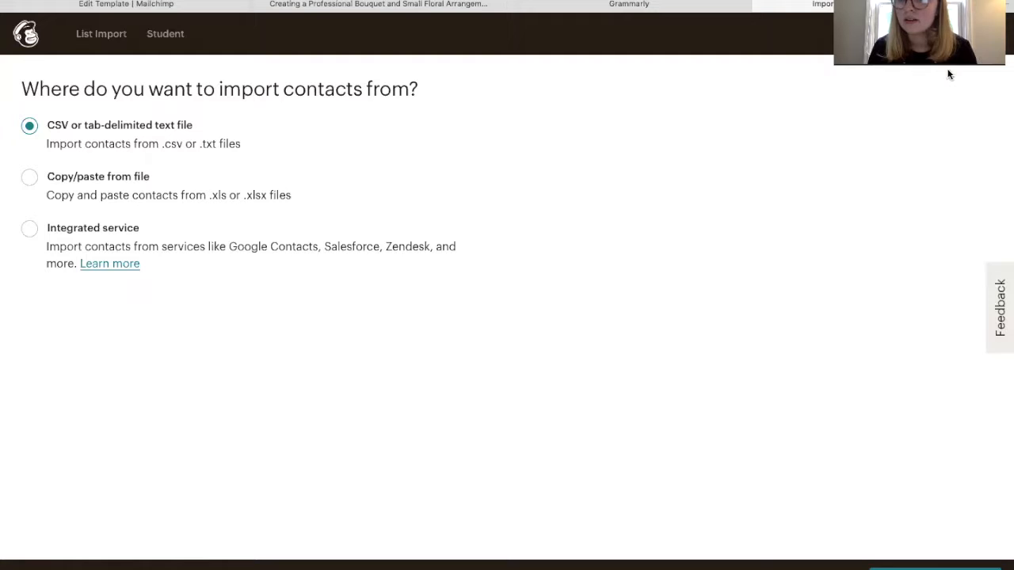
left_click(970, 33)
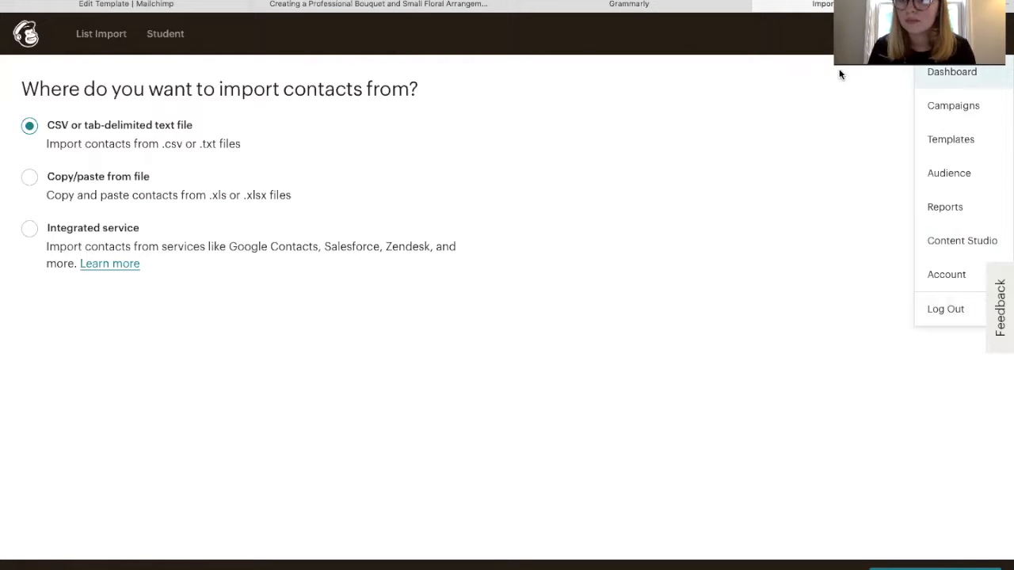
Return to the Audience overview, then go to Templates and bring up the campaign-type chooser
left_click(979, 182)
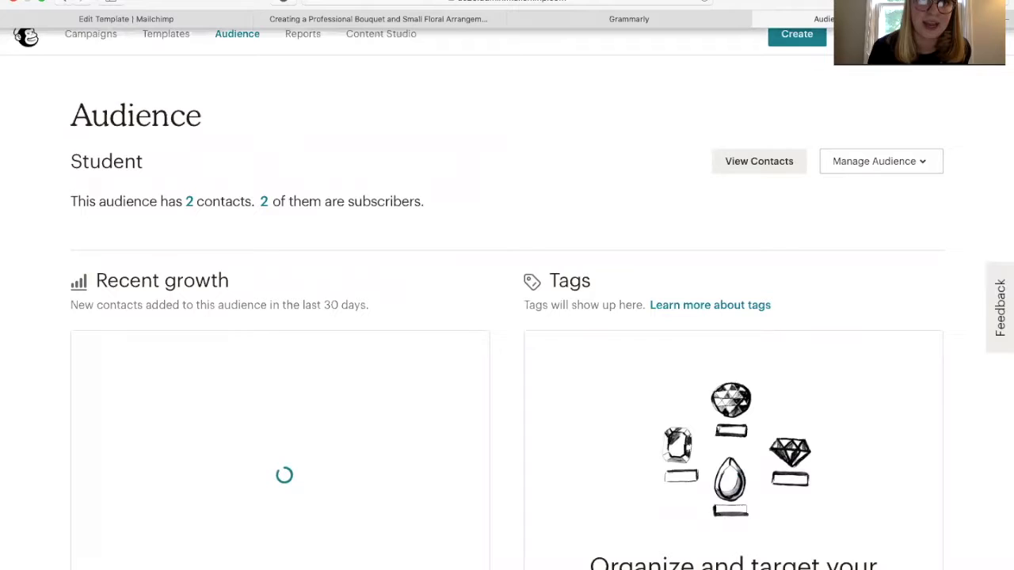
left_click(170, 35)
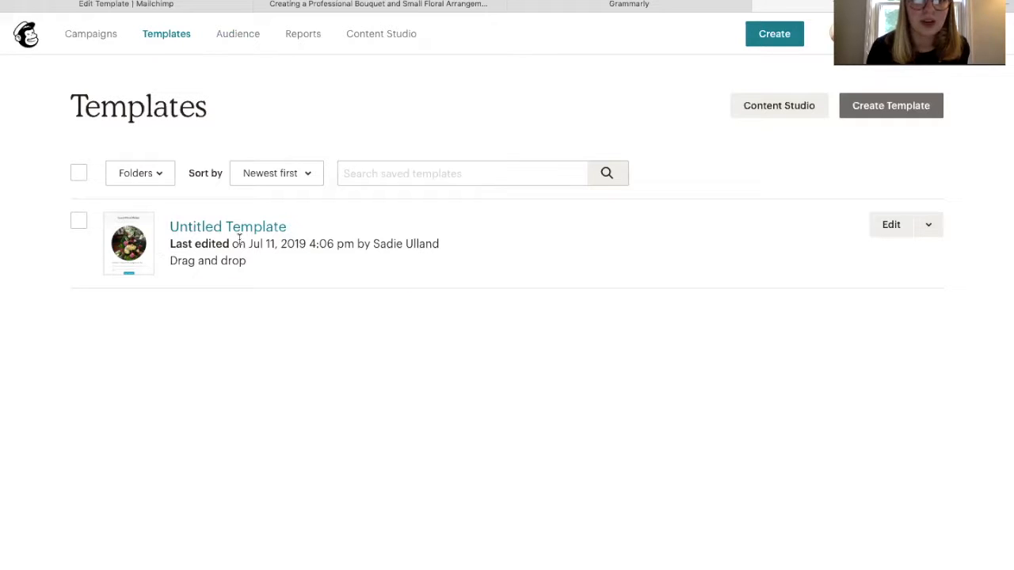
left_click(775, 35)
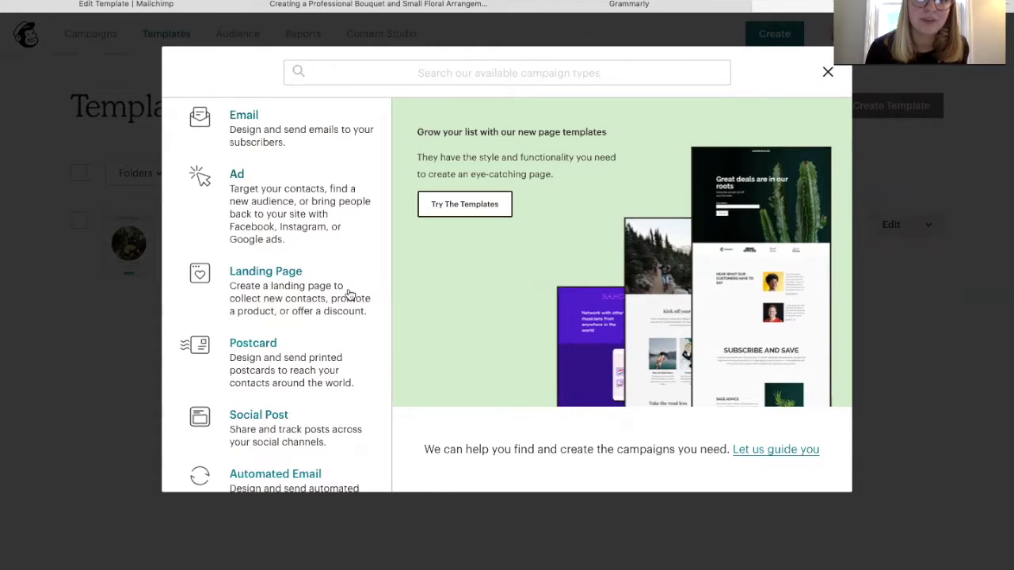
scroll(346, 240, "down", 3)
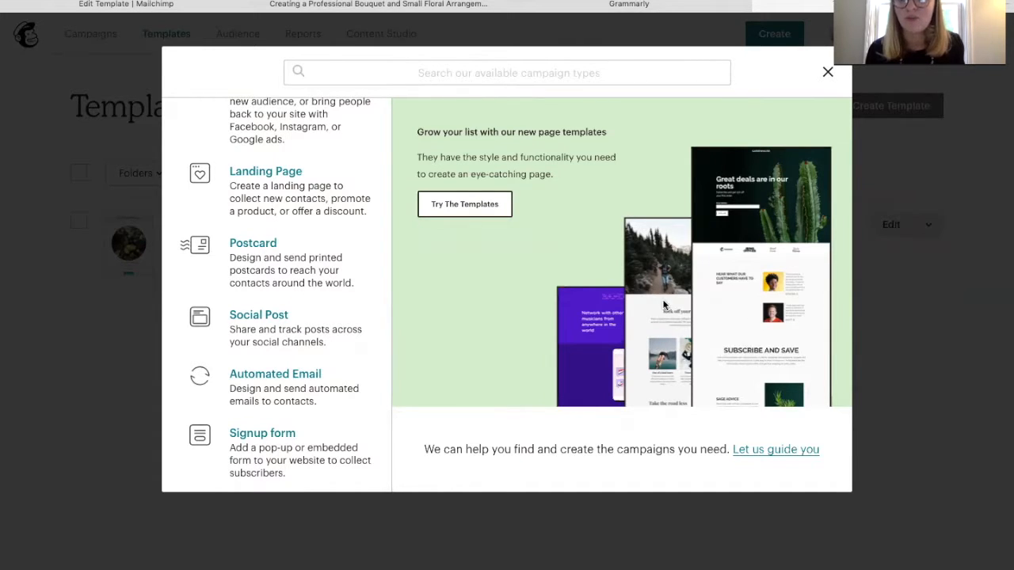
left_click(828, 72)
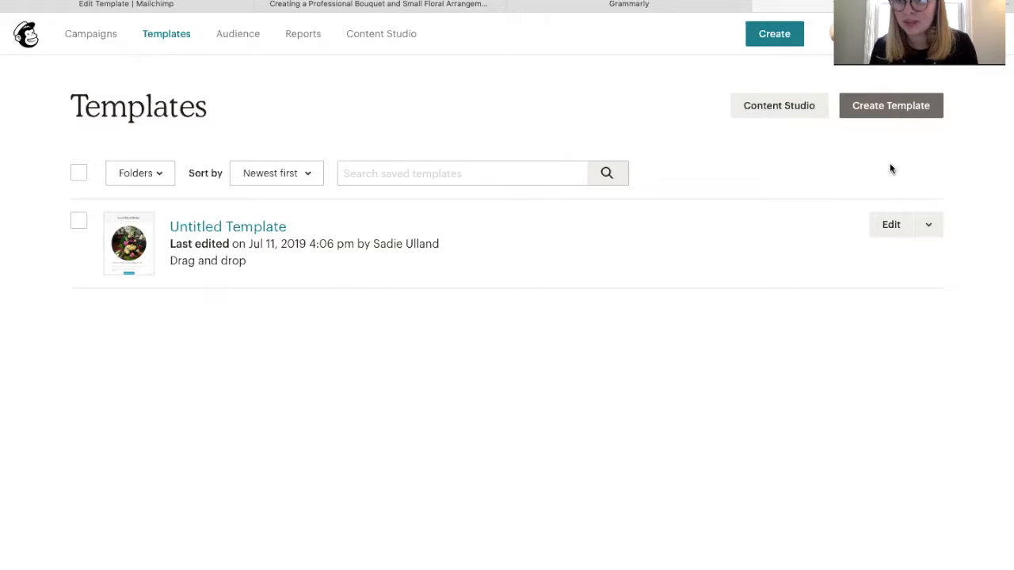
left_click(888, 108)
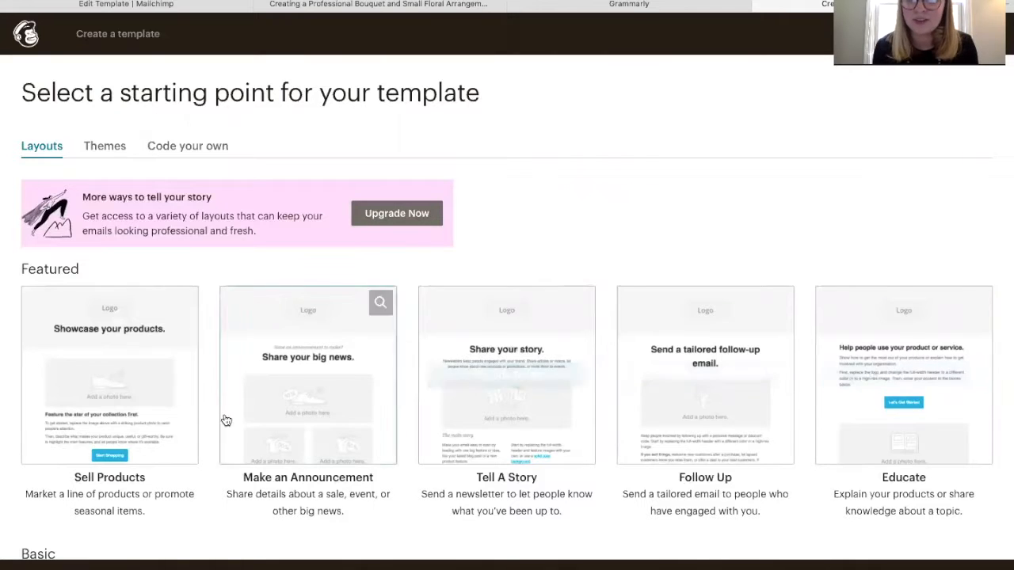
Browse the Featured and Basic starter layouts, then return to the Templates list
scroll(975, 383, "down", 6)
scroll(975, 384, "up", 4)
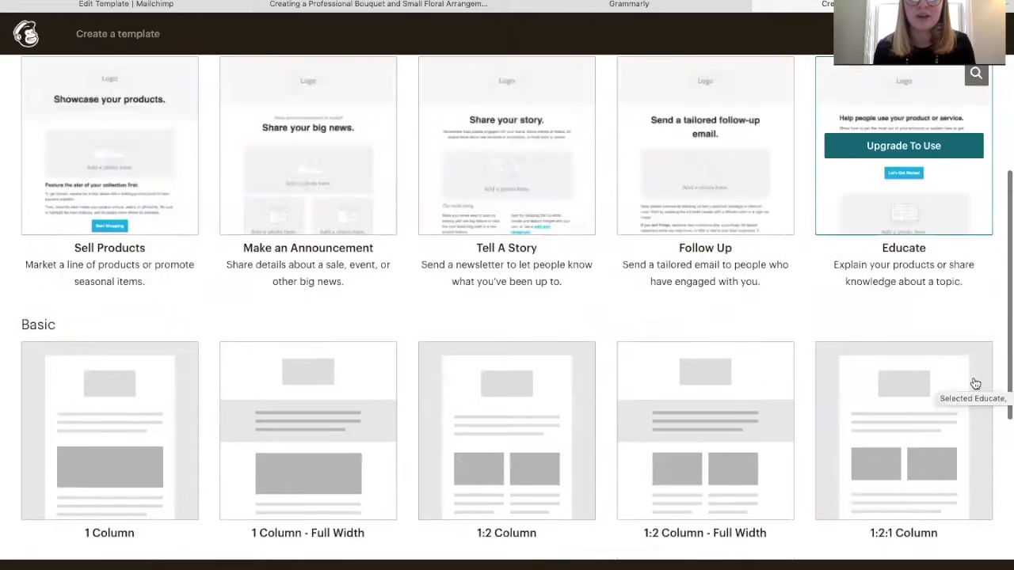
scroll(975, 384, "down", 4)
scroll(763, 353, "up", 5)
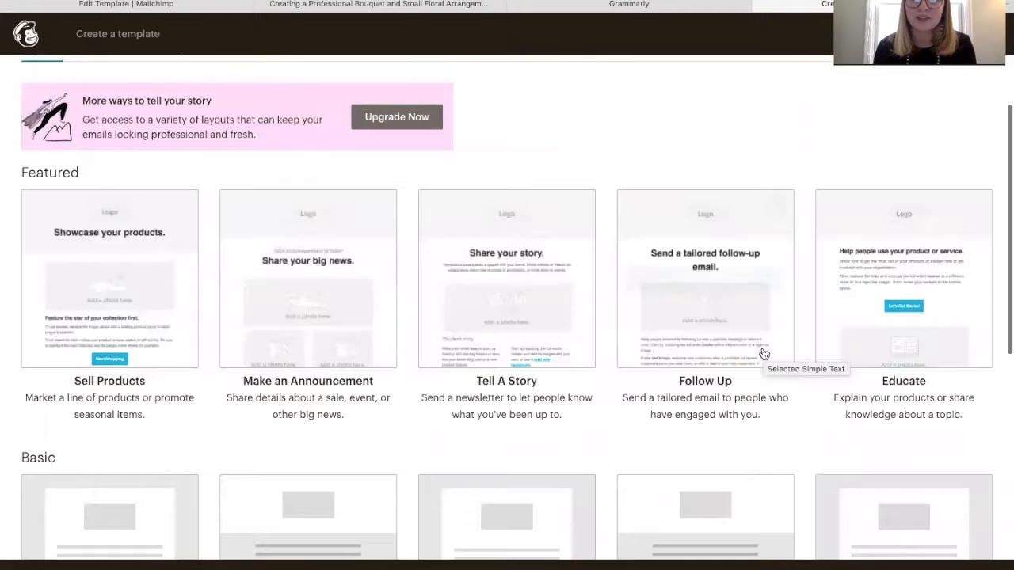
mouse_move(689, 289)
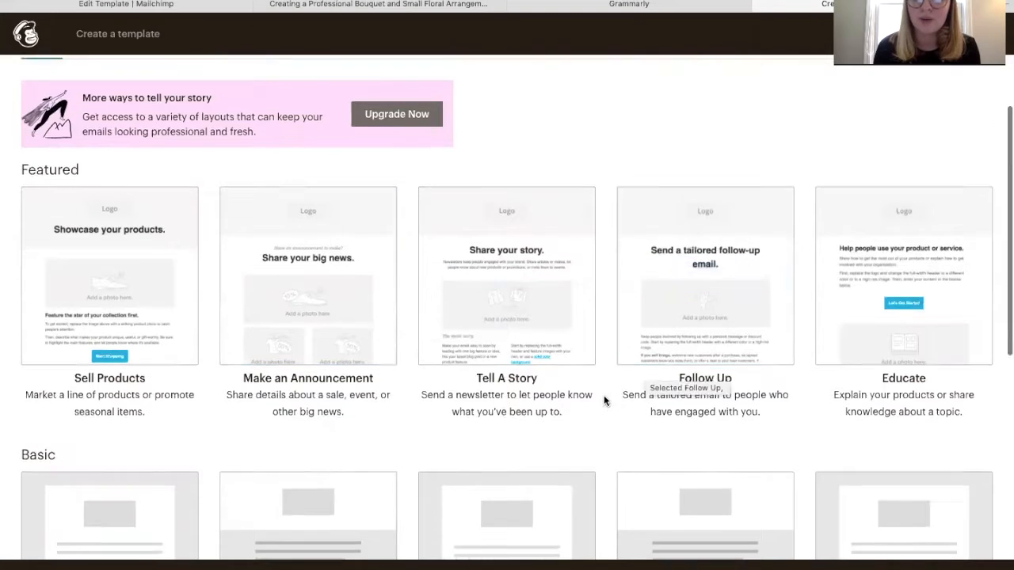
scroll(604, 400, "down", 2)
scroll(603, 400, "down", 3)
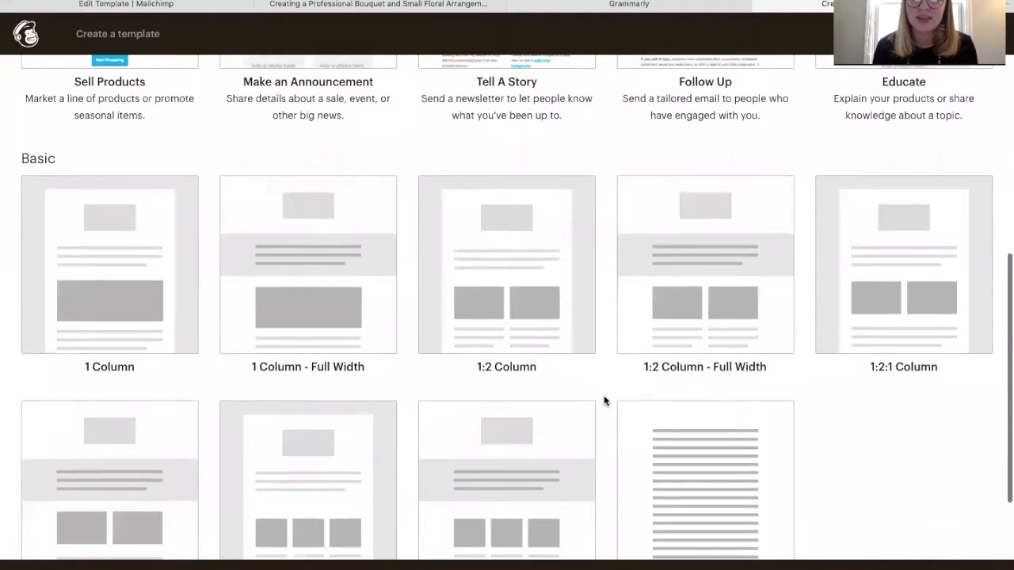
scroll(607, 400, "down", 1)
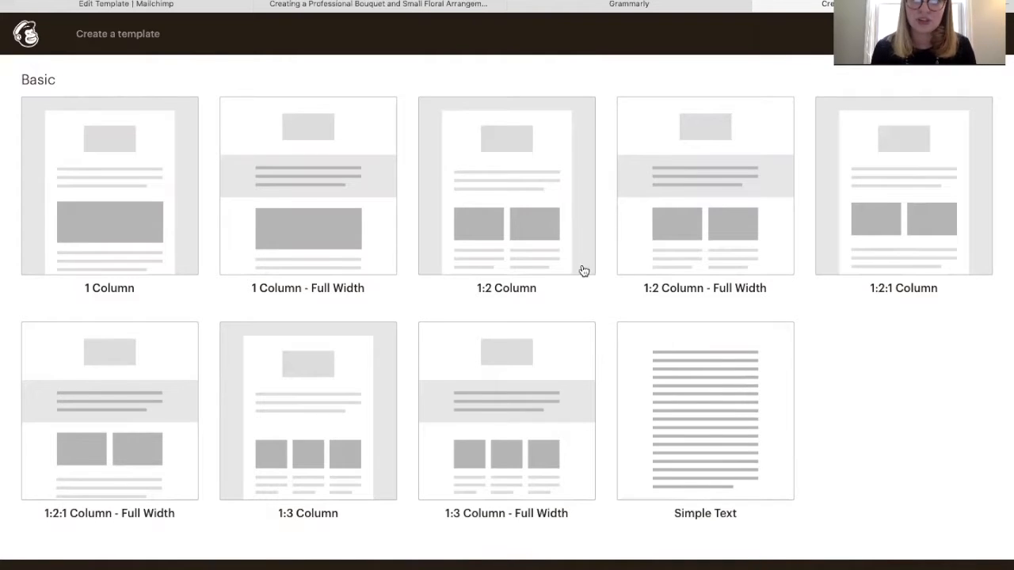
mouse_move(565, 253)
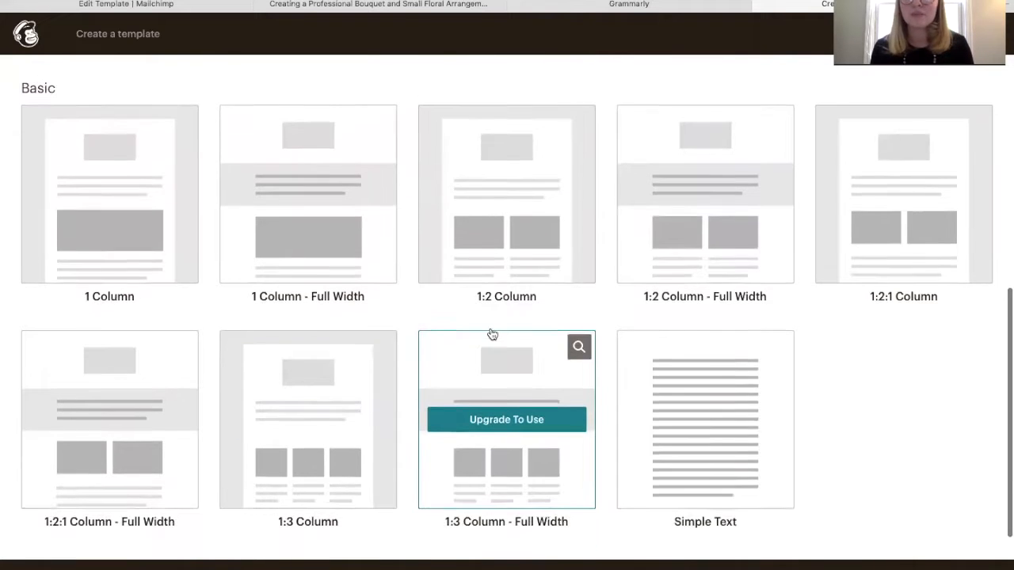
scroll(491, 335, "up", 3)
scroll(491, 335, "up", 3)
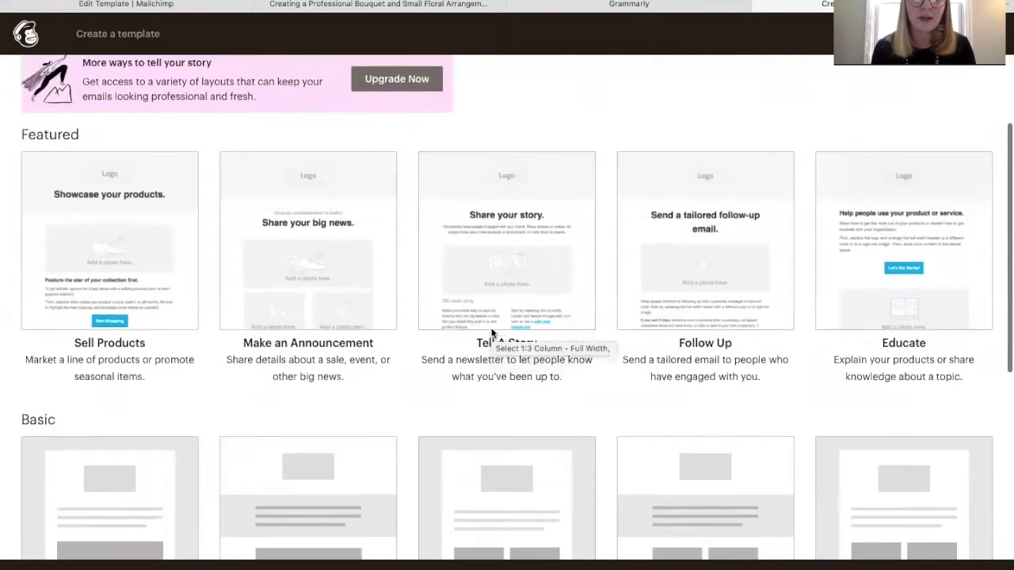
scroll(493, 335, "down", 2)
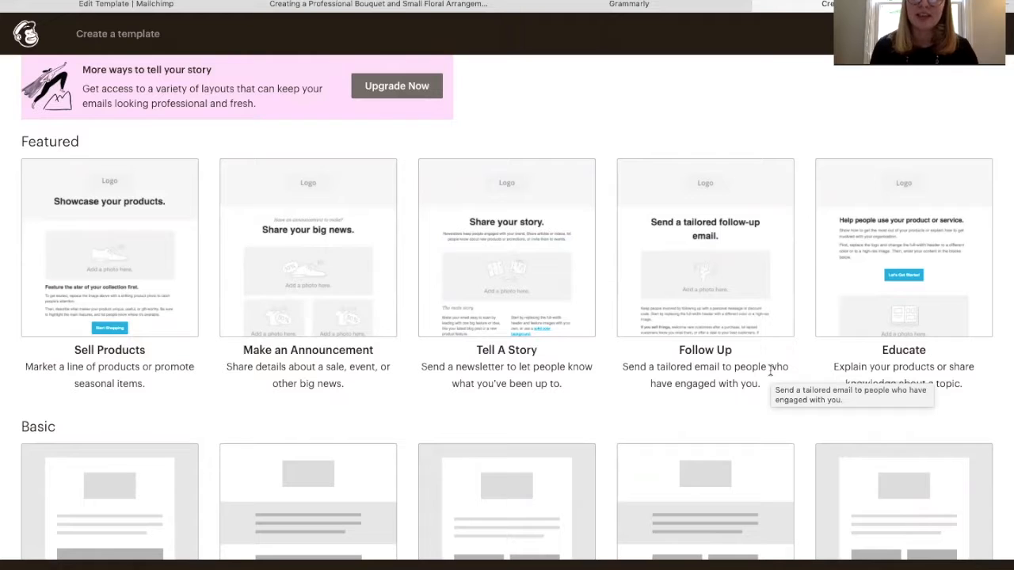
scroll(770, 370, "up", 3)
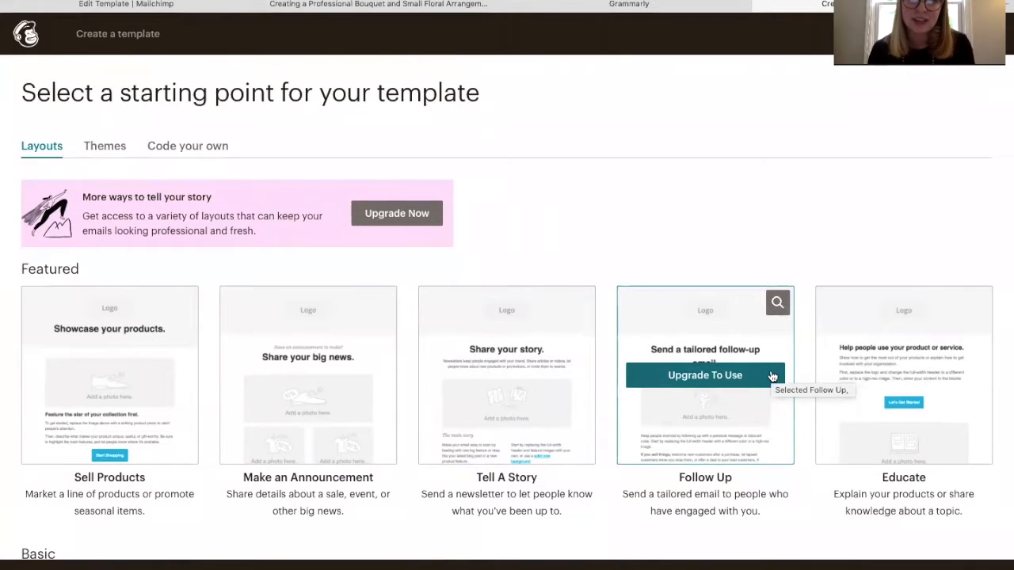
scroll(772, 377, "down", 1)
scroll(772, 377, "up", 1)
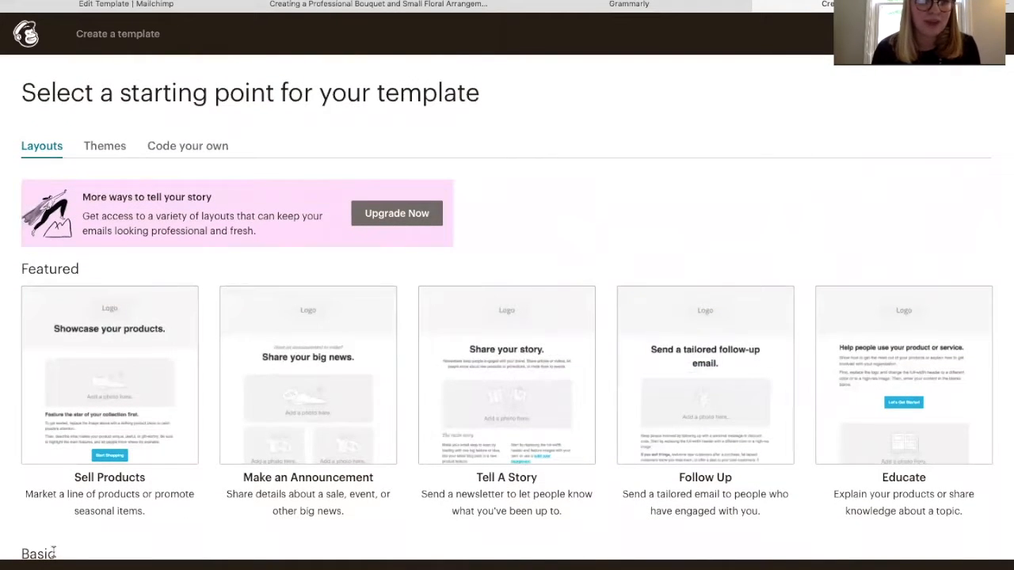
left_click(31, 564)
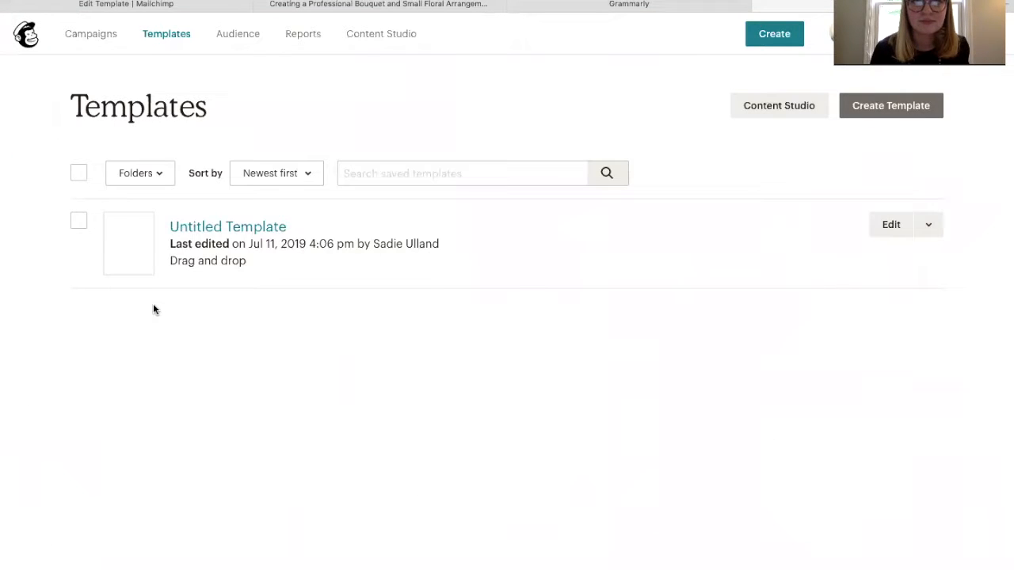
Open the Untitled Template and review its Learn Floral Design header and flower photo
left_click(200, 231)
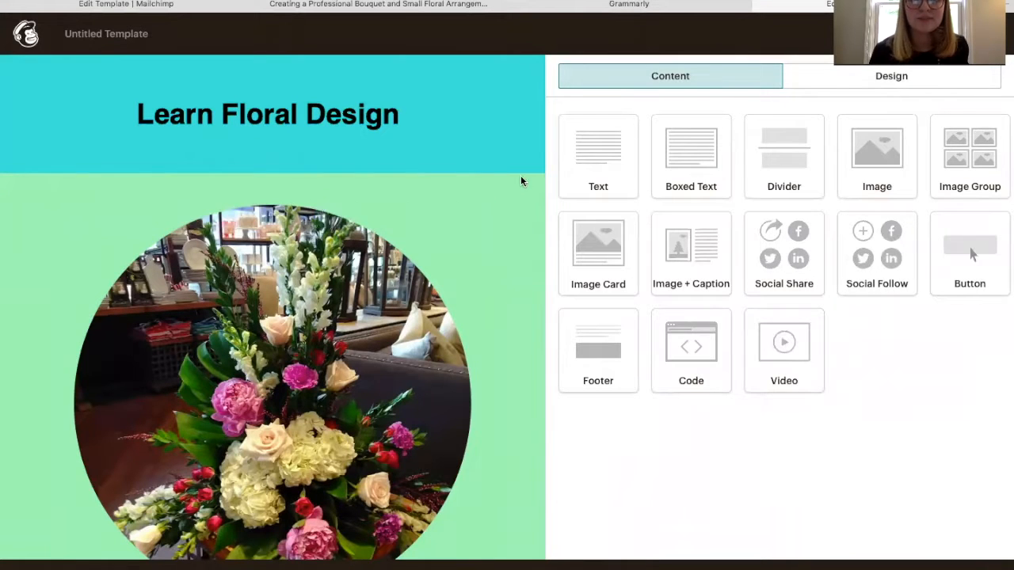
scroll(472, 267, "down", 1)
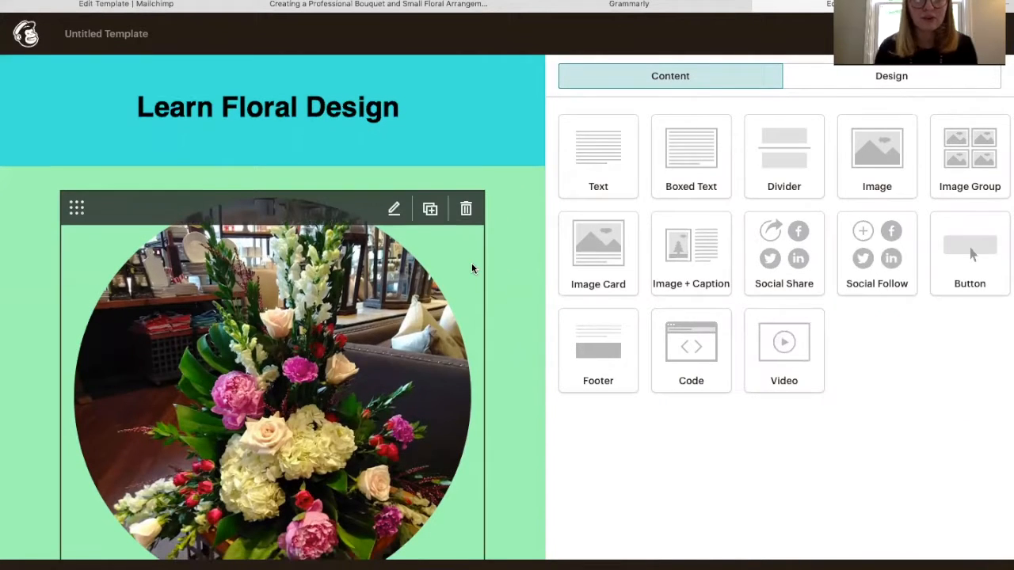
scroll(472, 270, "up", 1)
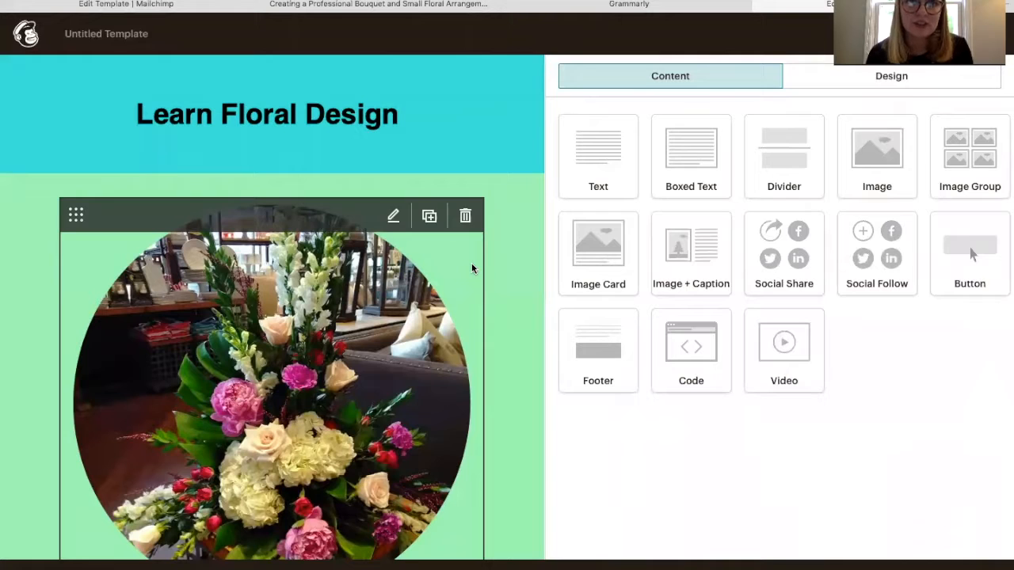
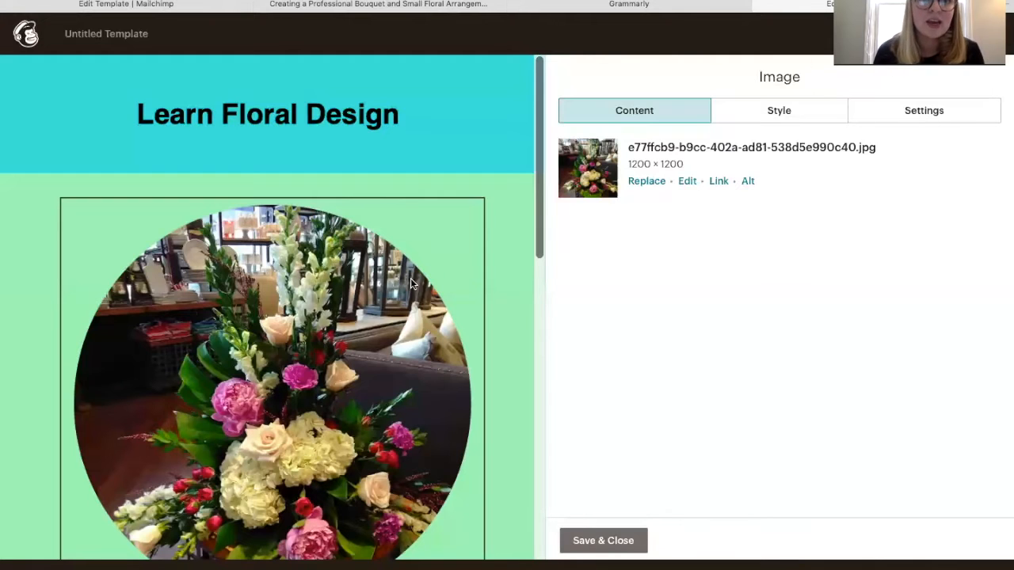
Scroll through the email, then close the editor for the round 1200 × 1200 flower photo
mouse_move(479, 125)
scroll(478, 125, "down", 1)
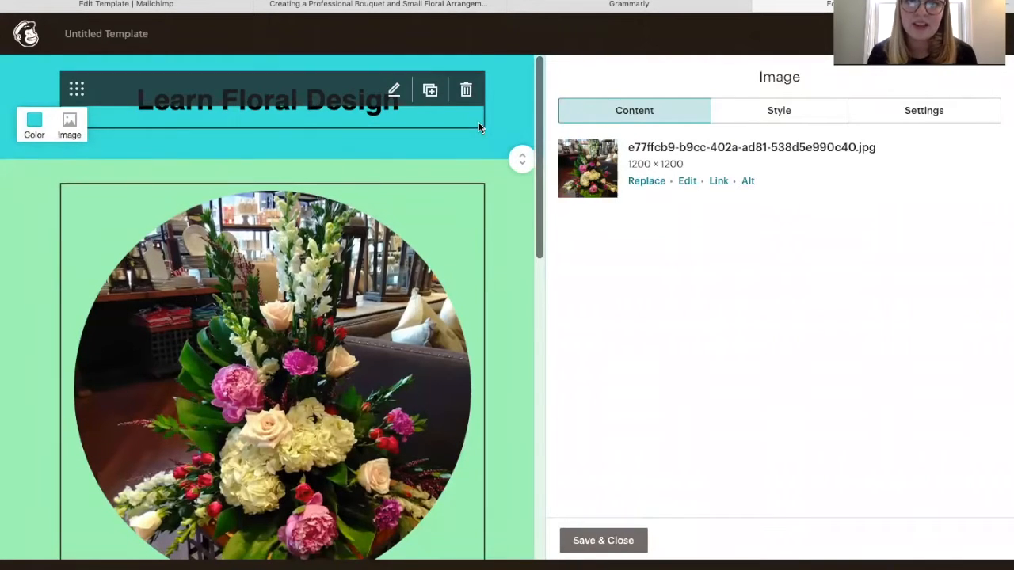
scroll(481, 174, "down", 1)
scroll(484, 222, "down", 5)
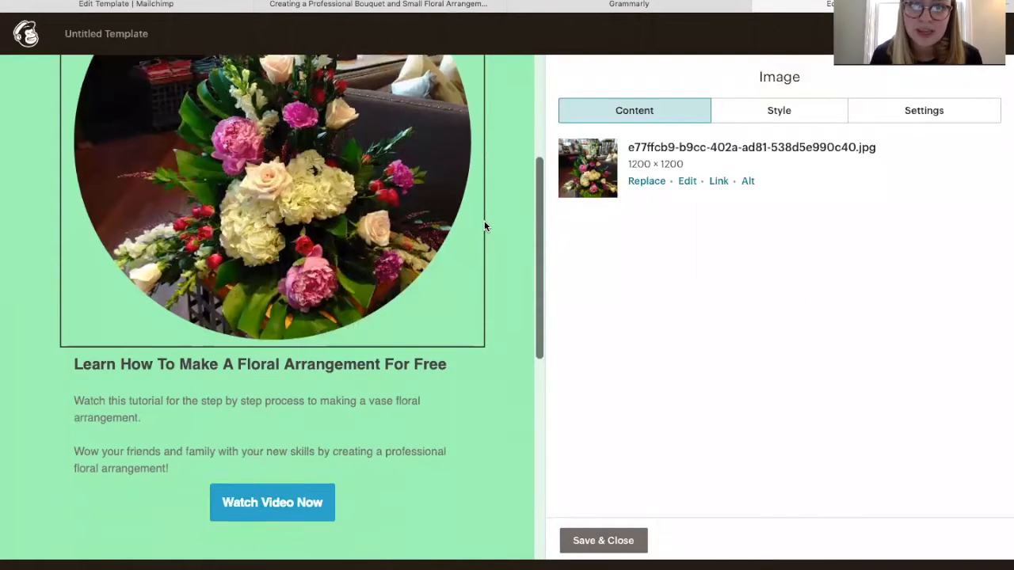
scroll(485, 225, "down", 3)
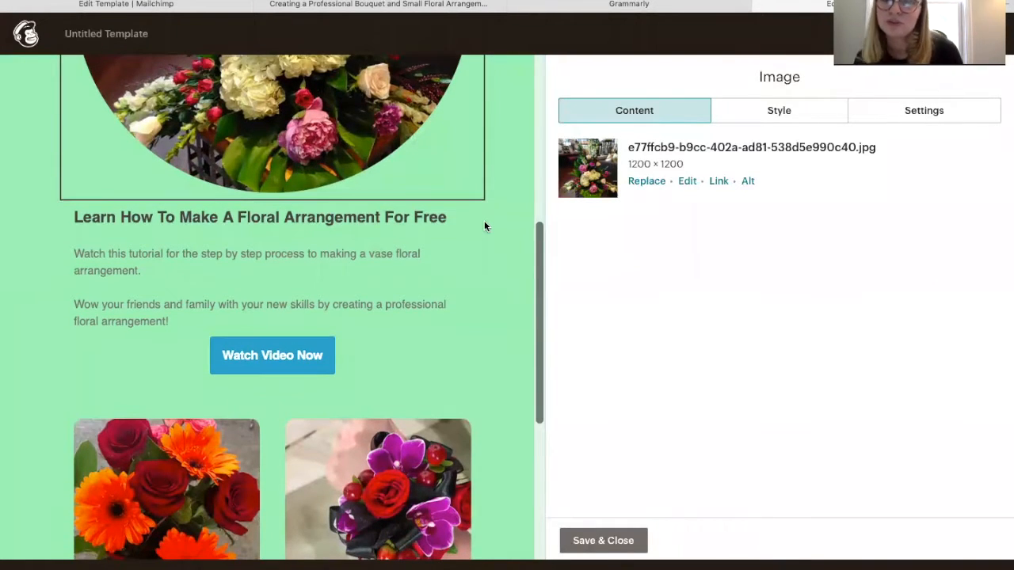
scroll(363, 313, "down", 8)
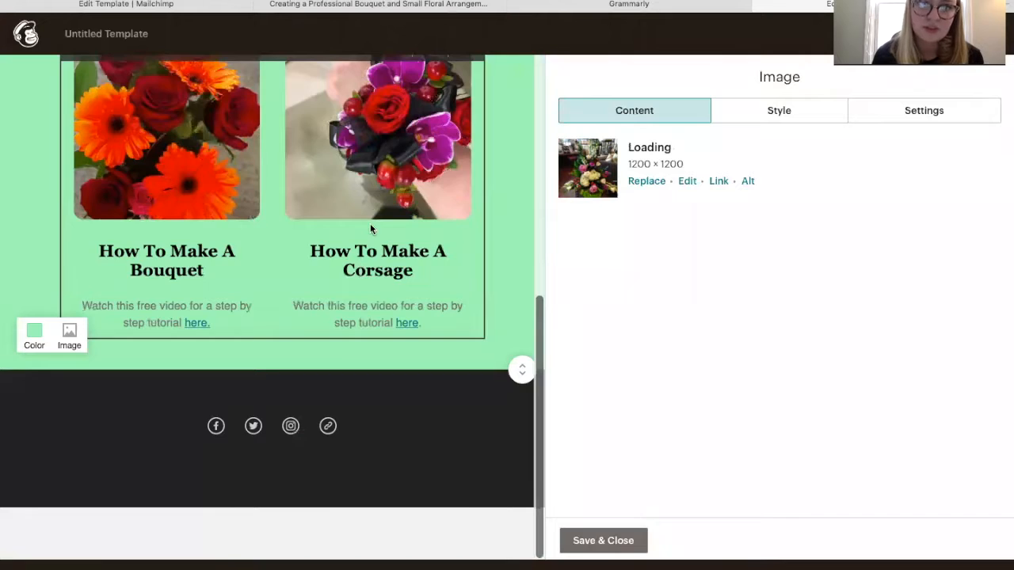
scroll(369, 229, "up", 8)
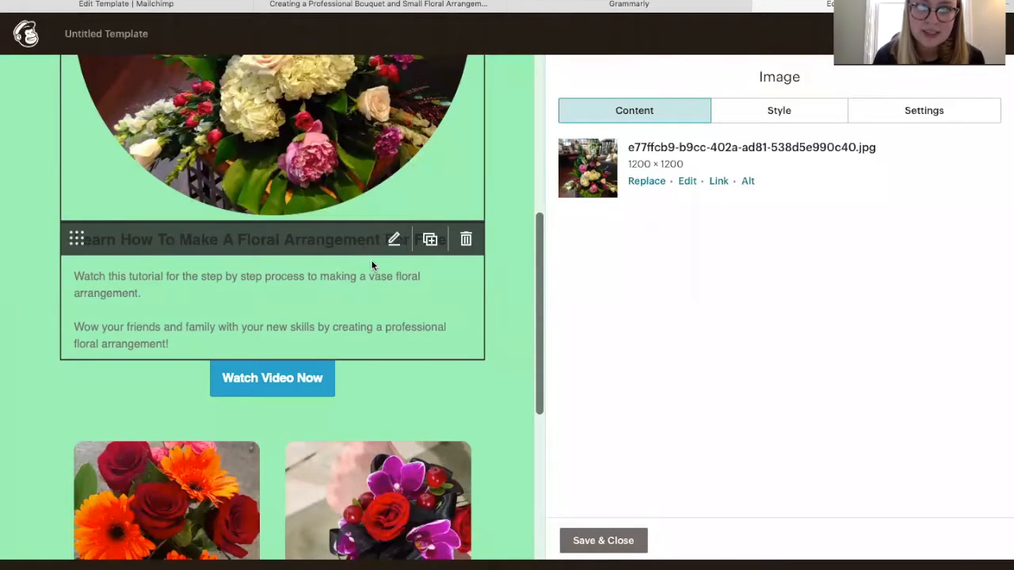
left_click(373, 266)
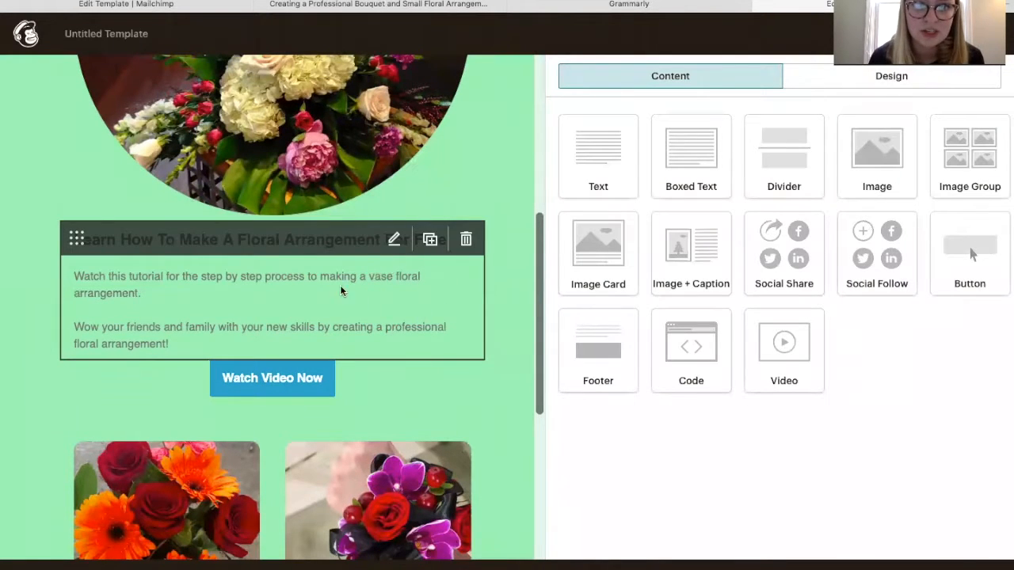
Select the 'Learn How To Make A Floral Arrangement For Free' heading and set it in Georgia
left_click(392, 241)
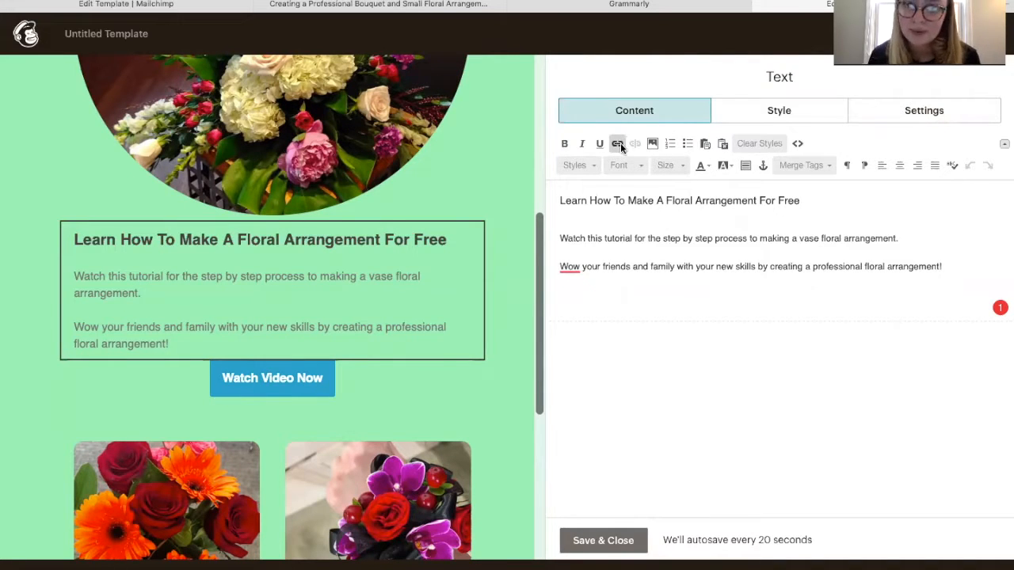
left_click_drag(800, 200, 561, 200)
left_click(807, 202)
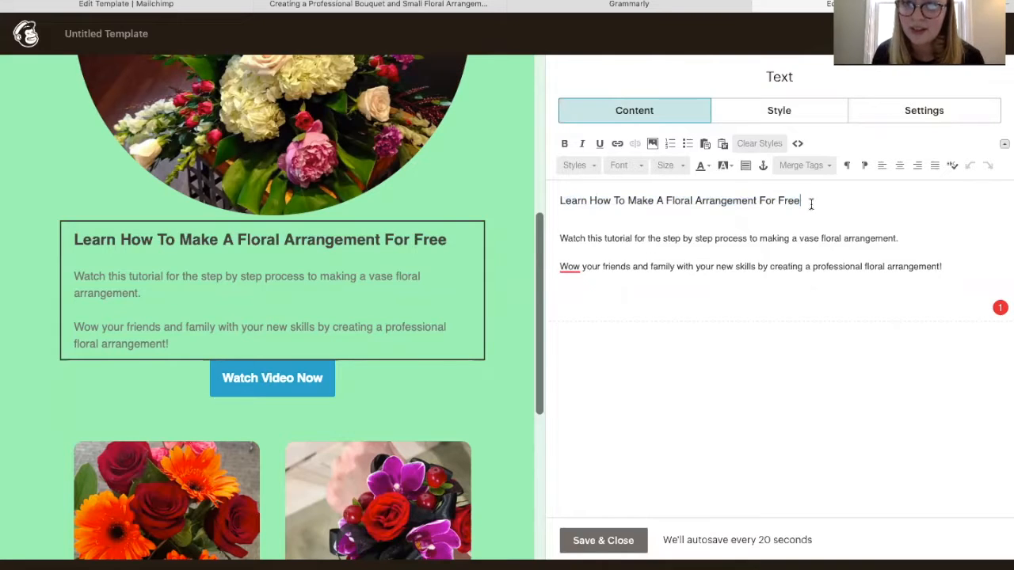
left_click_drag(807, 200, 549, 199)
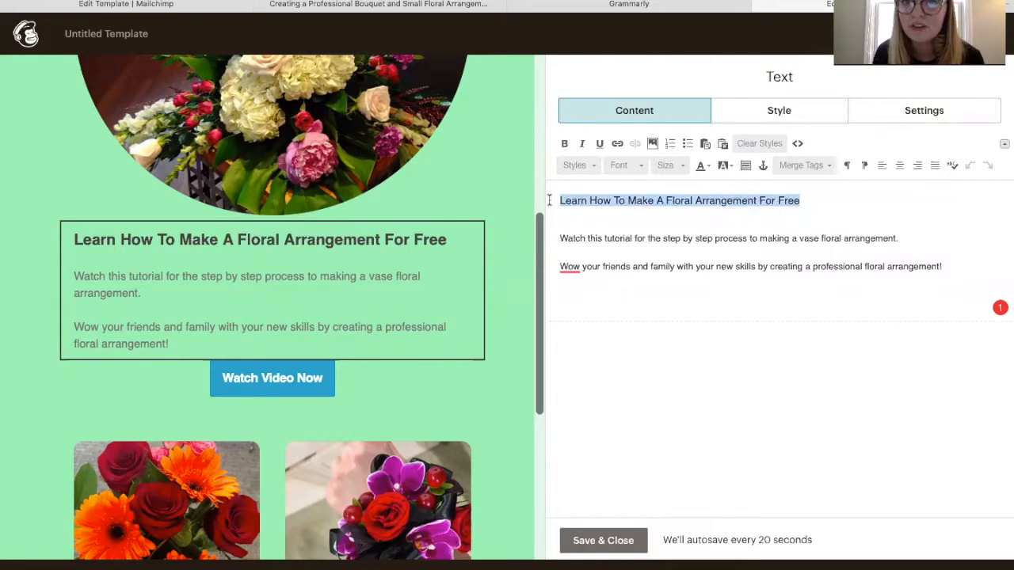
left_click(643, 168)
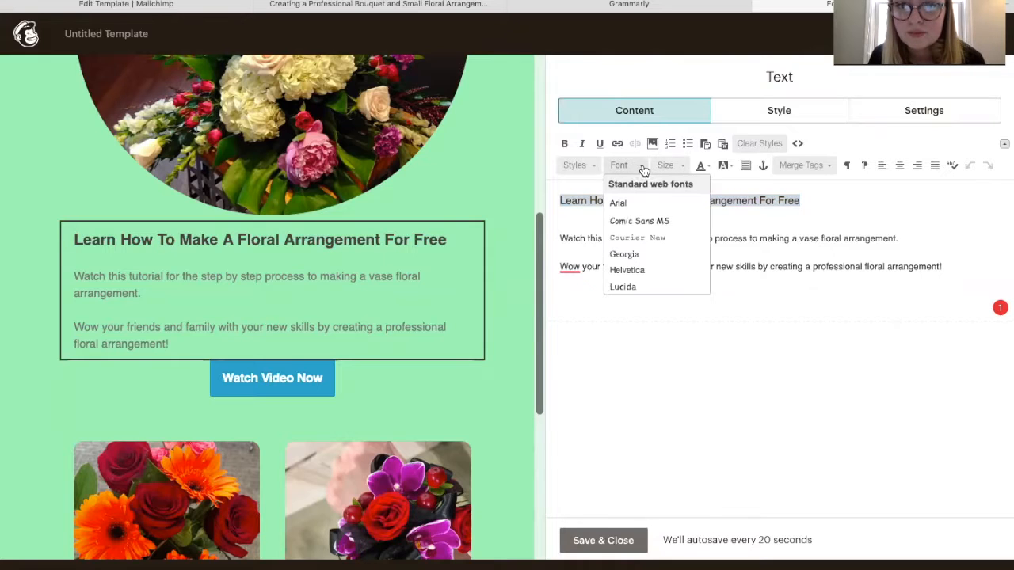
left_click(662, 256)
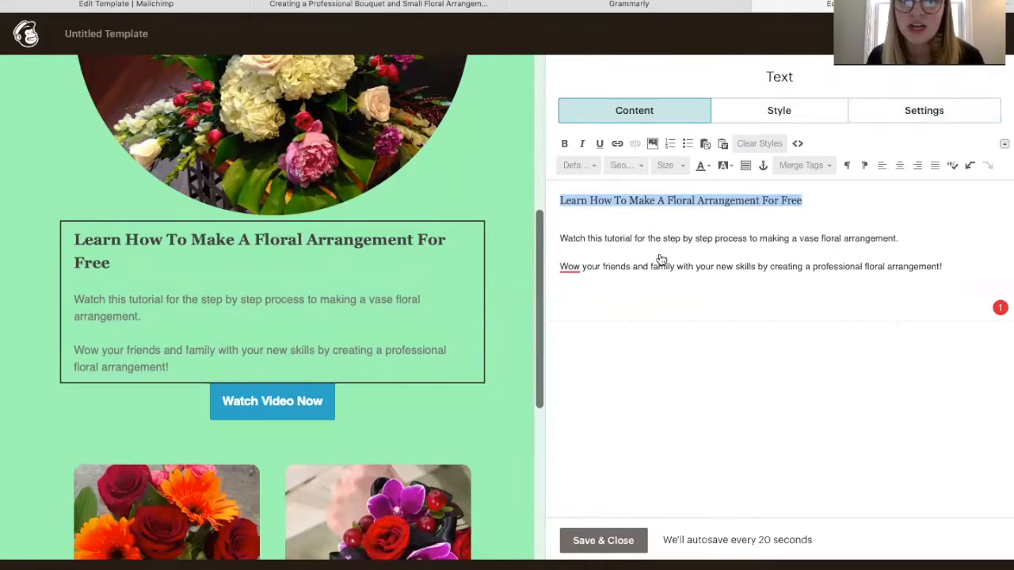
Make the heading black and centred, then select both body paragraphs
left_click(711, 167)
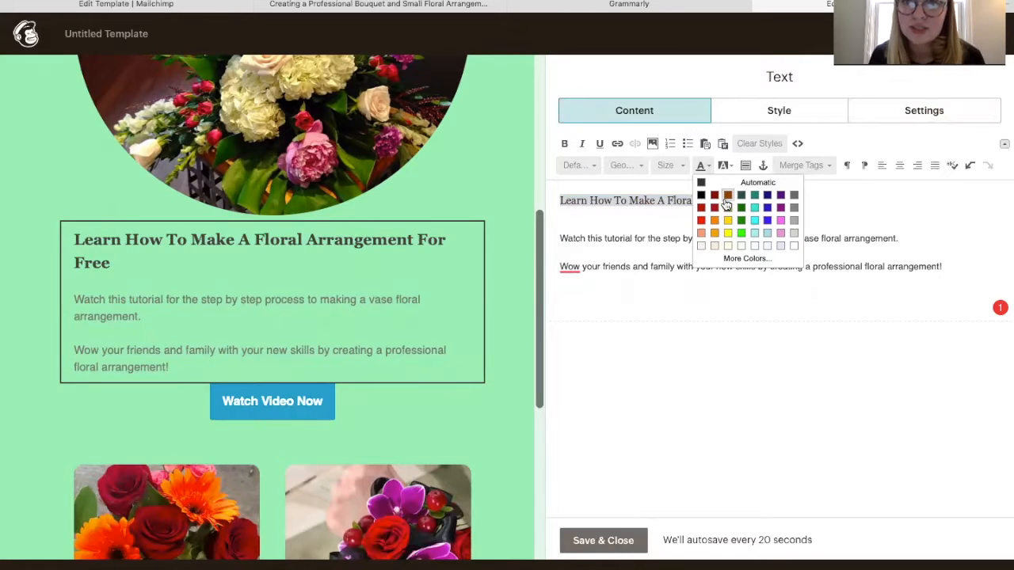
left_click(794, 247)
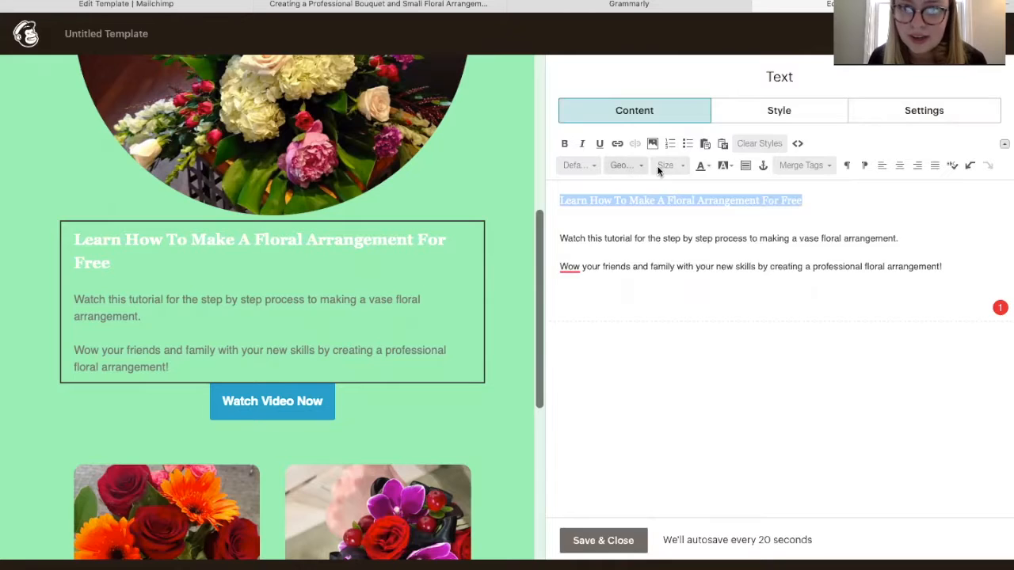
left_click(709, 167)
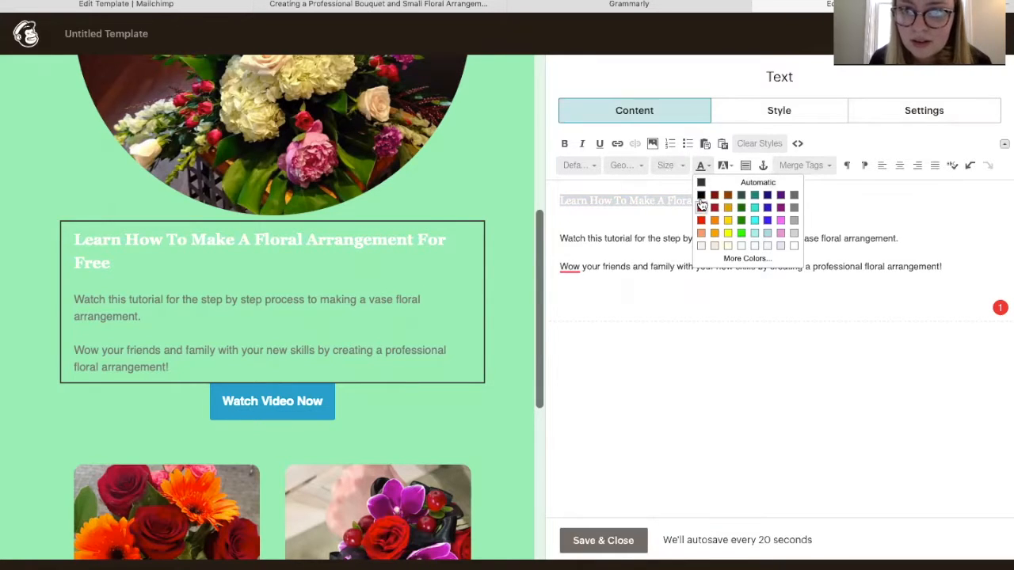
left_click(701, 202)
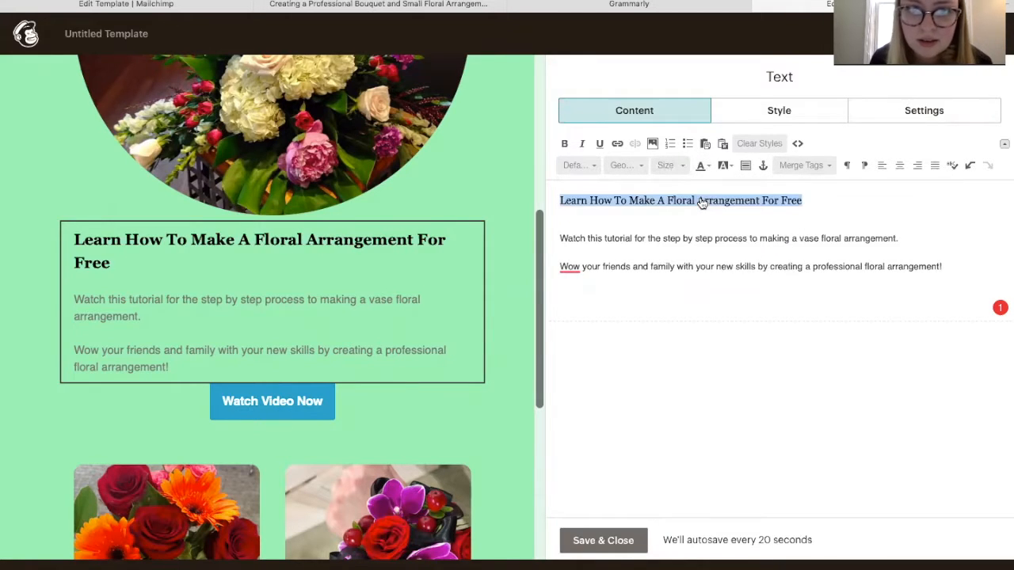
left_click(900, 166)
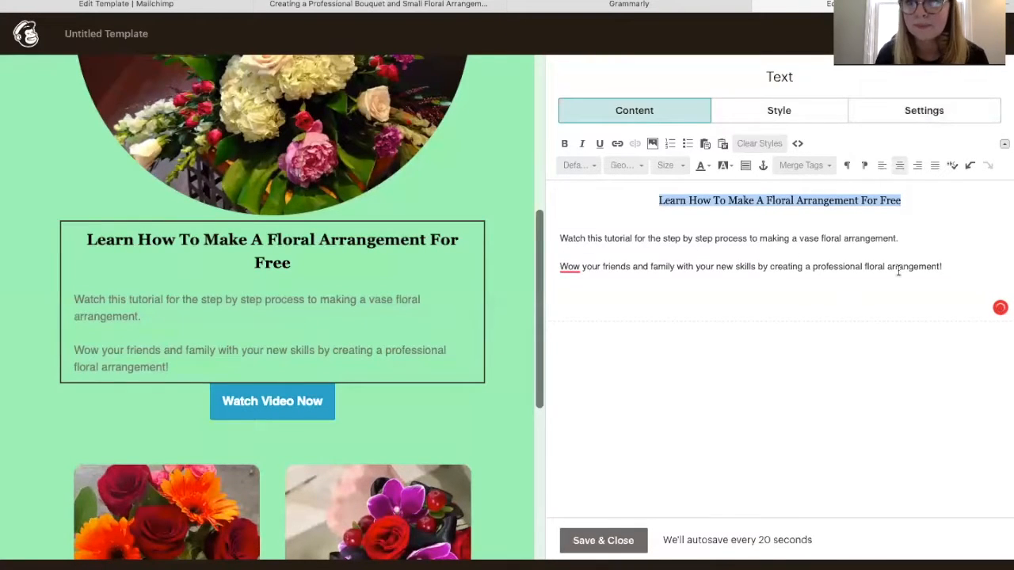
left_click_drag(947, 269, 556, 235)
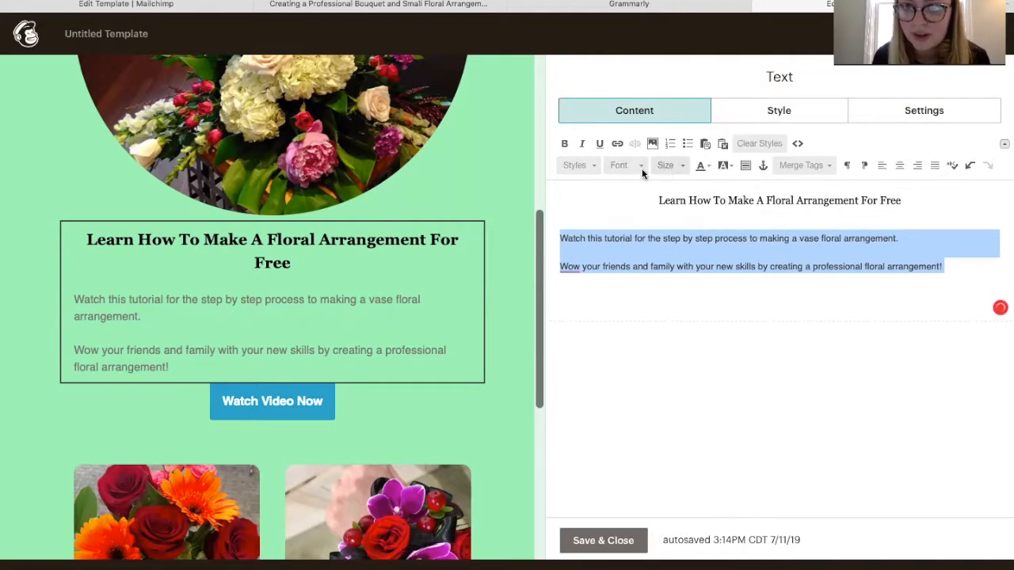
Set both body paragraphs in Georgia, centred, with green text
left_click(590, 168)
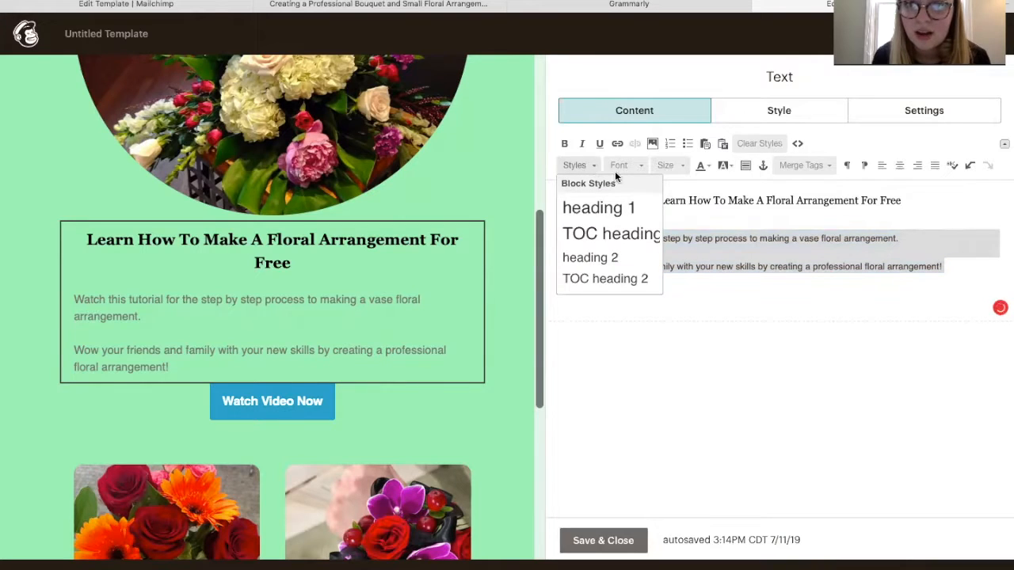
left_click(621, 165)
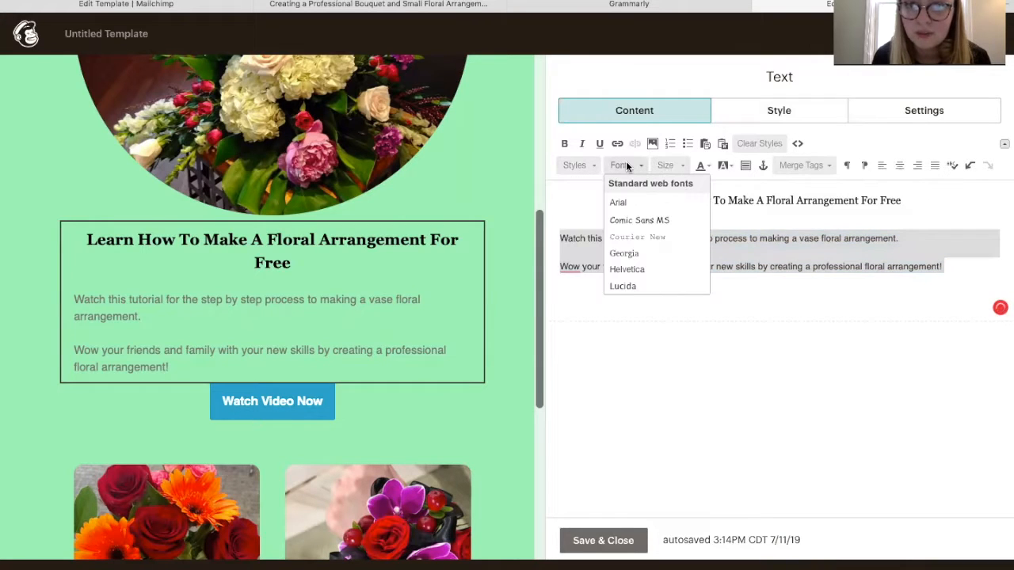
left_click(624, 254)
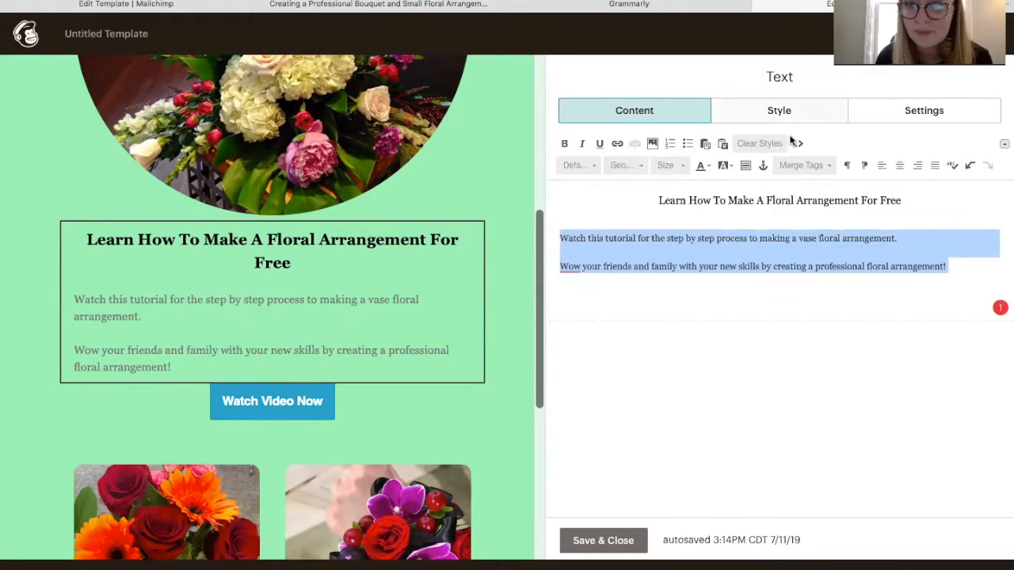
left_click(902, 170)
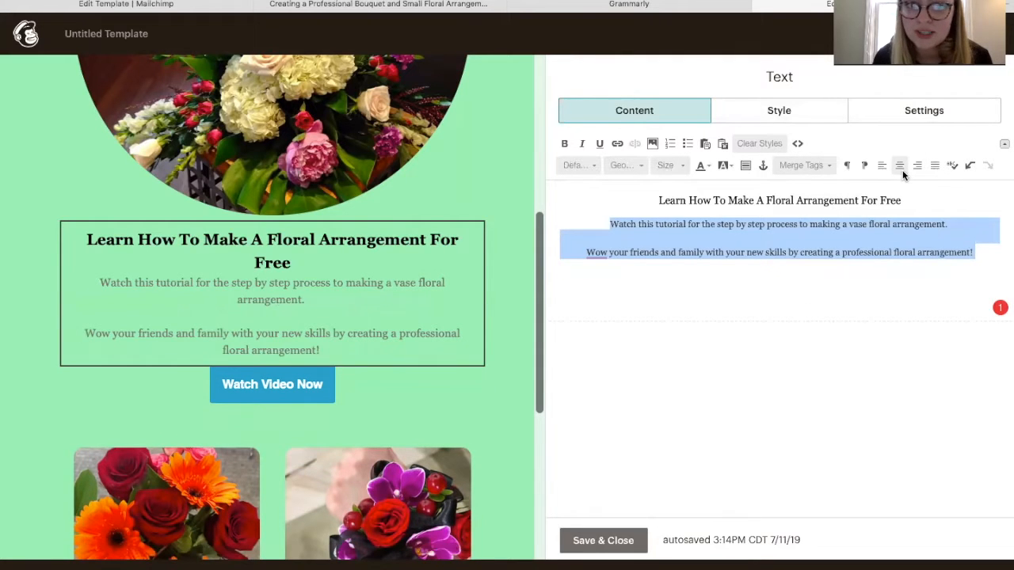
left_click(706, 169)
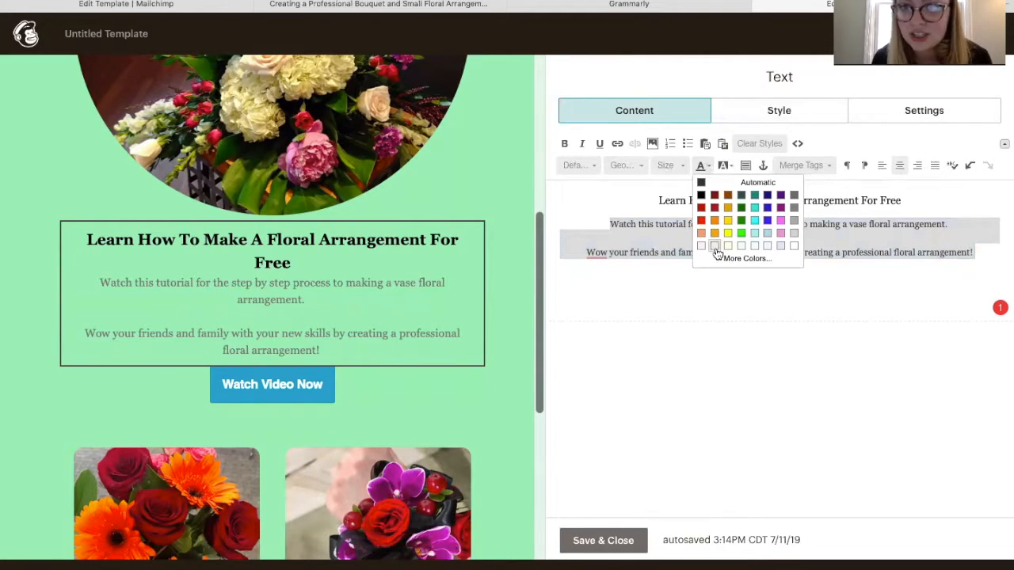
left_click(793, 247)
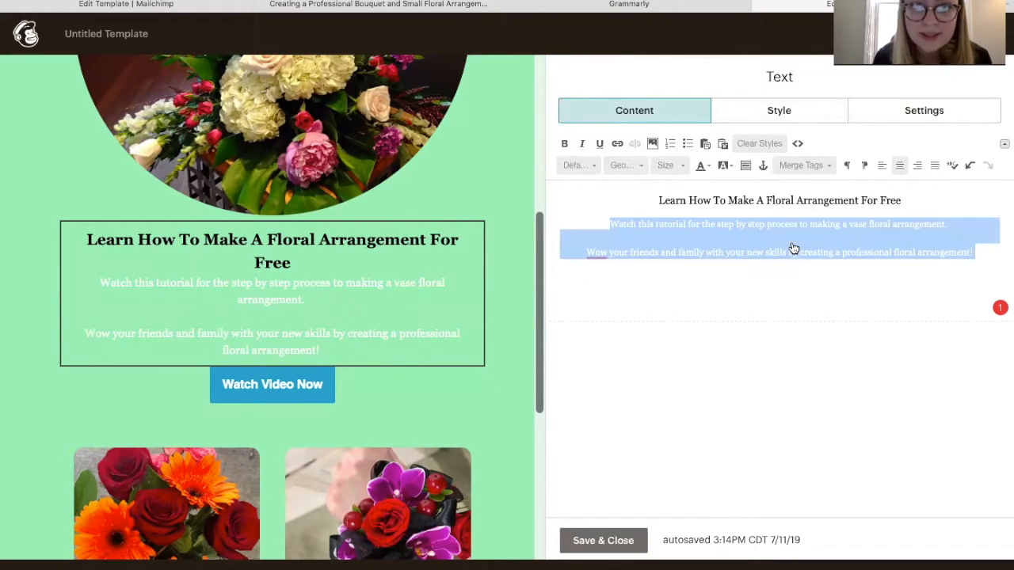
left_click(709, 168)
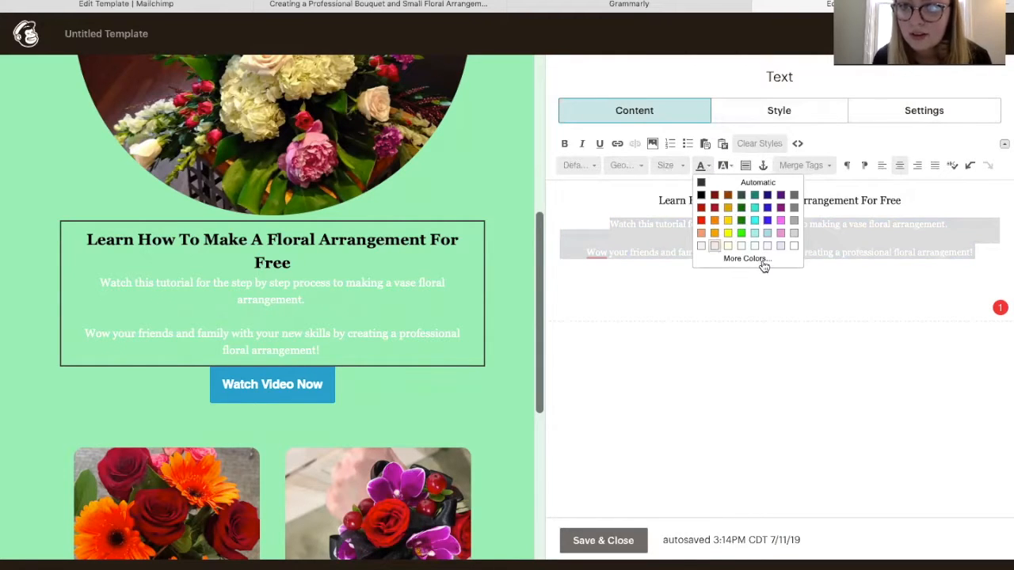
left_click(742, 226)
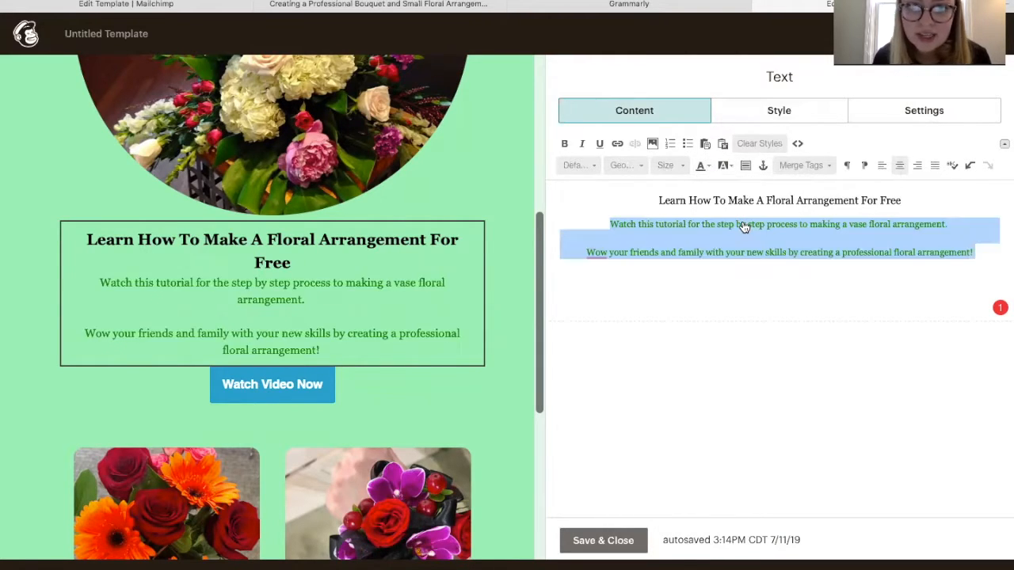
left_click(677, 292)
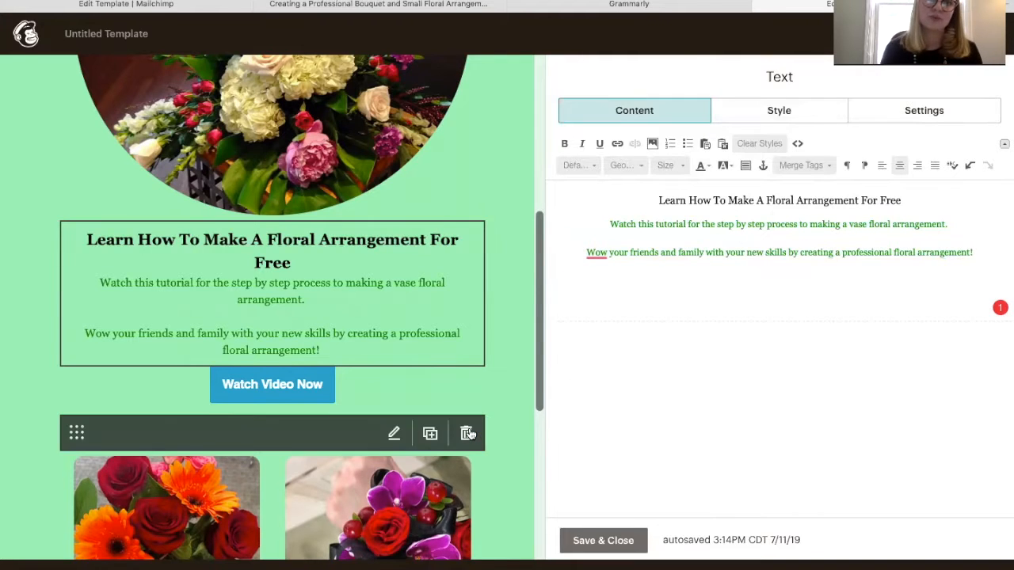
scroll(468, 426, "down", 5)
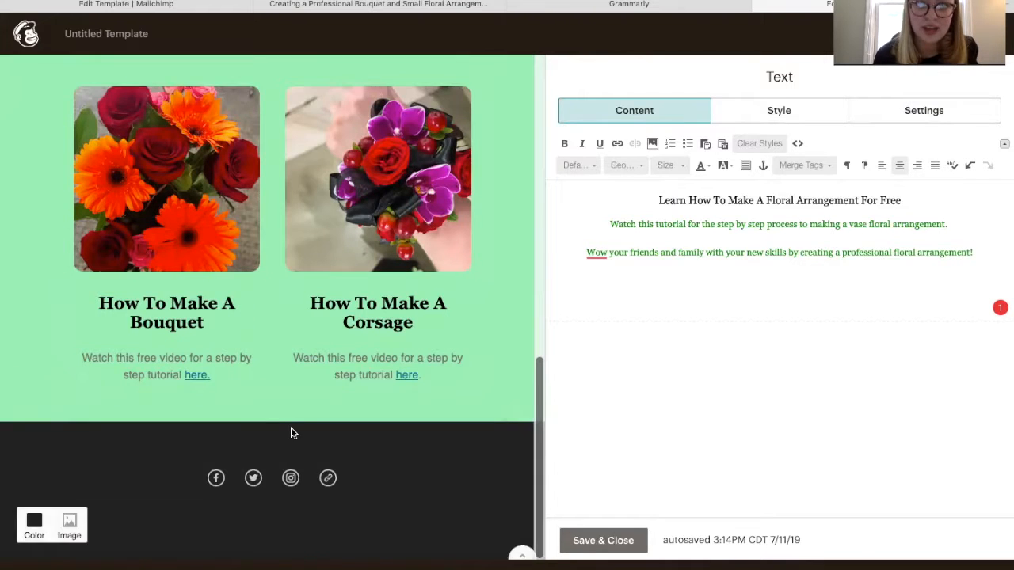
Open the Bouquet/Corsage Image + Caption block and start replacing the Corsage card's image
left_click(378, 145)
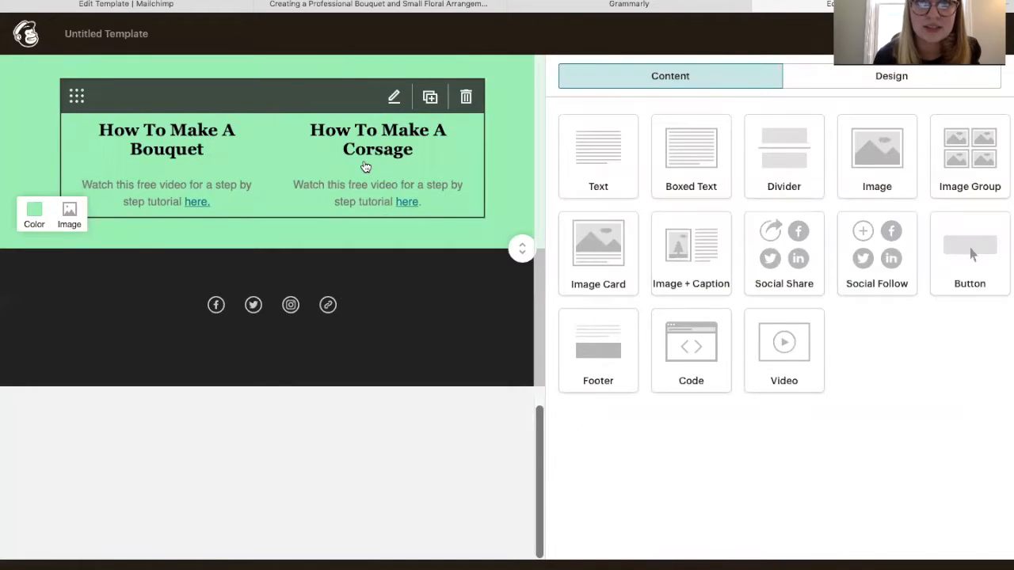
left_click(365, 164)
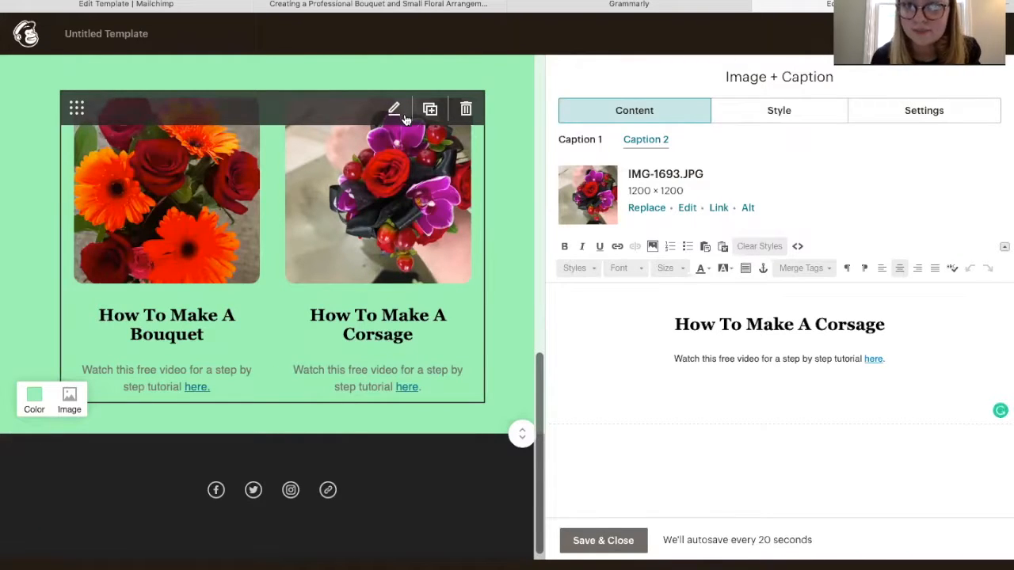
left_click(646, 209)
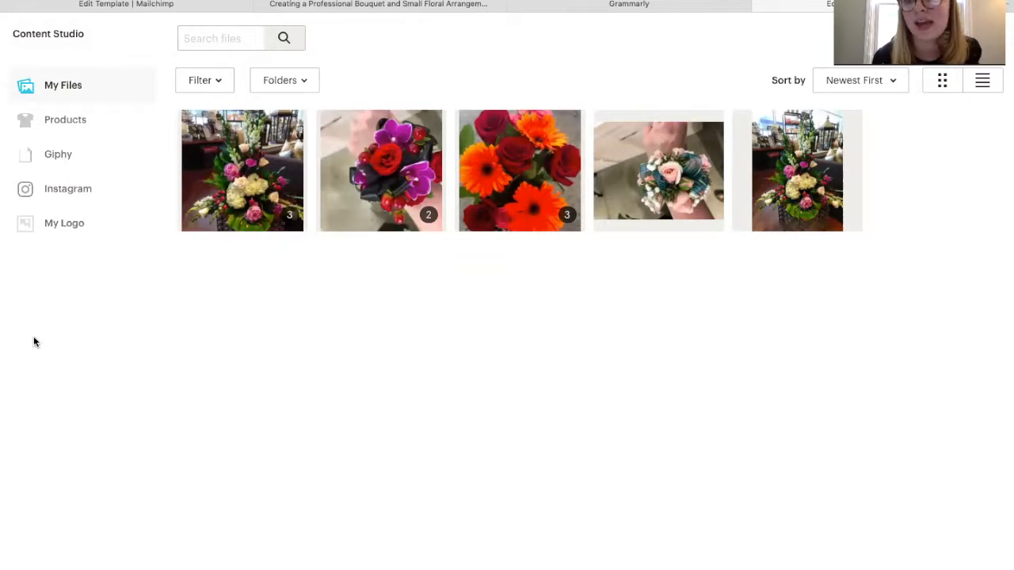
Browse Giphy and My Files without choosing, keeping the Corsage card's IMG-1693.JPG
left_click(83, 158)
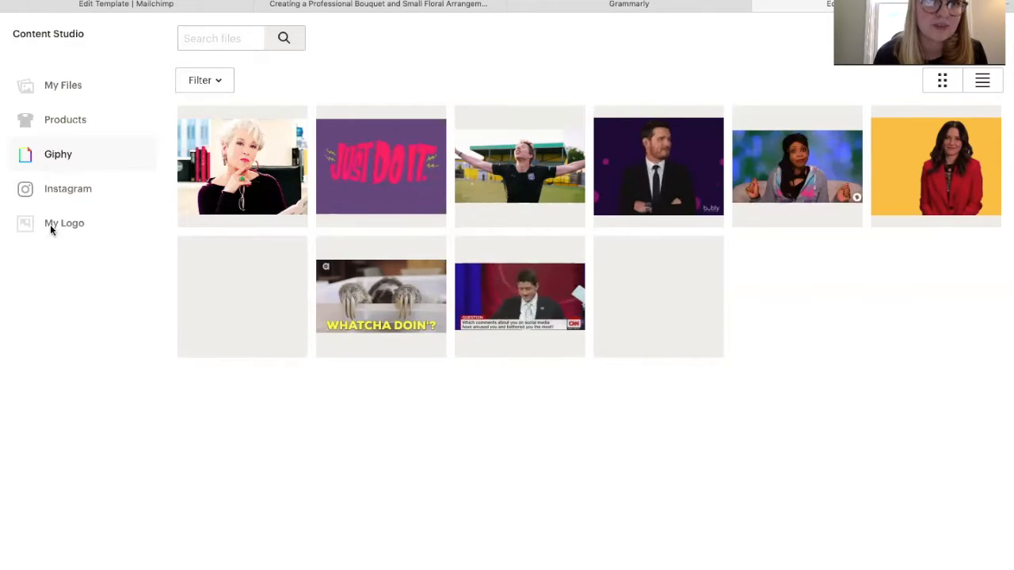
left_click(71, 85)
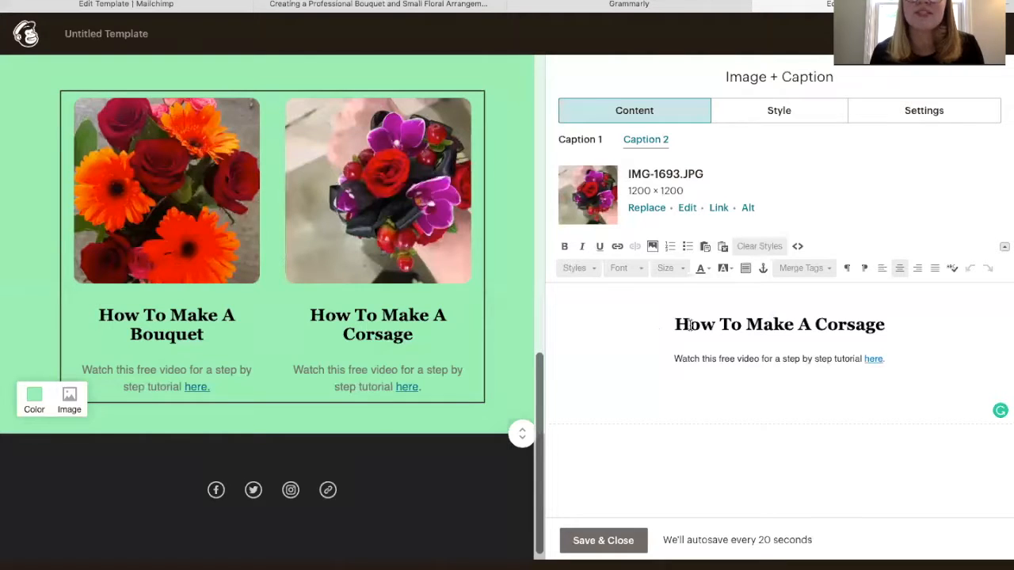
Switch to the Bouquet card's Caption 1, then open the footer Social Follow block
left_click(573, 140)
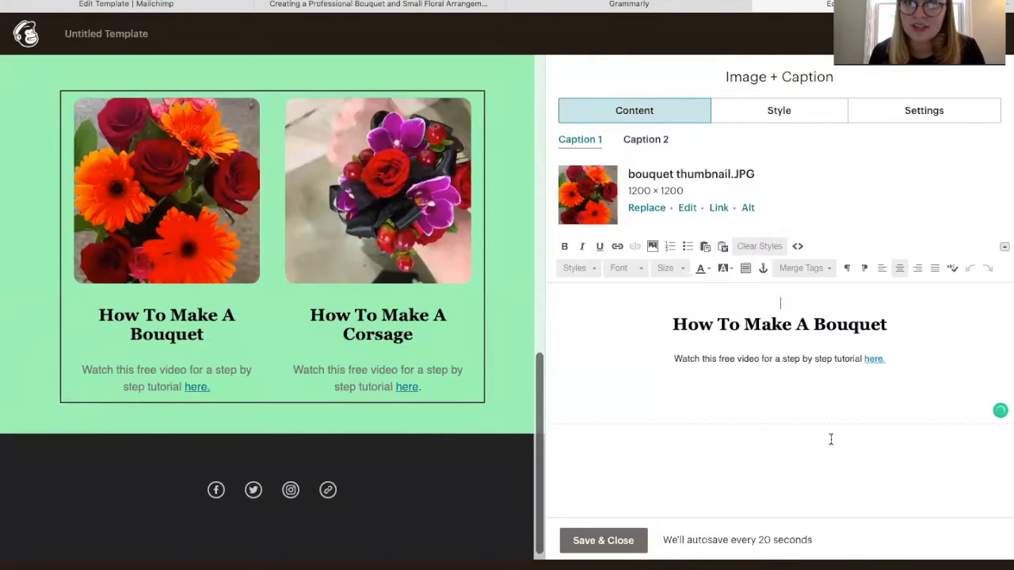
mouse_move(379, 486)
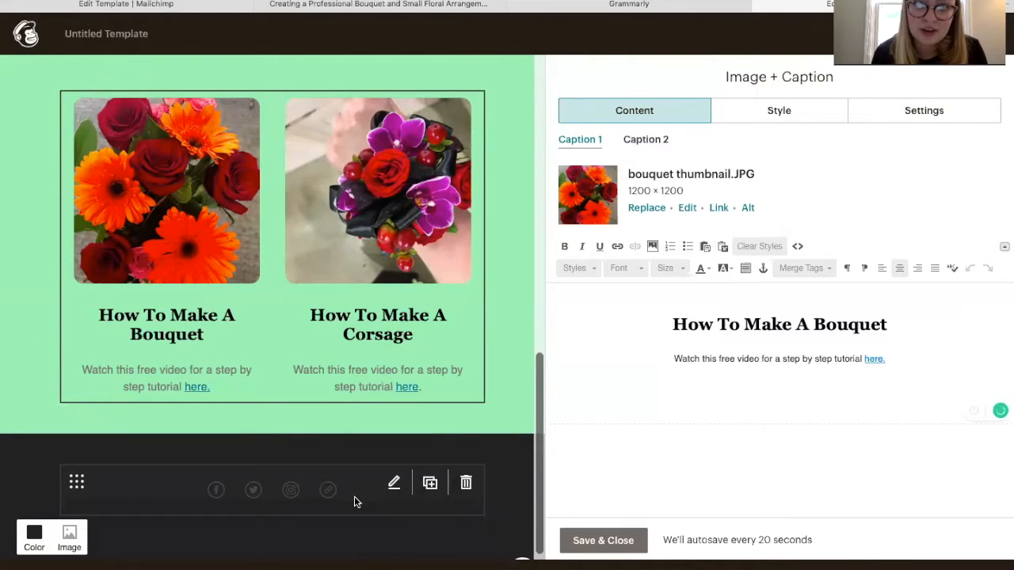
left_click(479, 509)
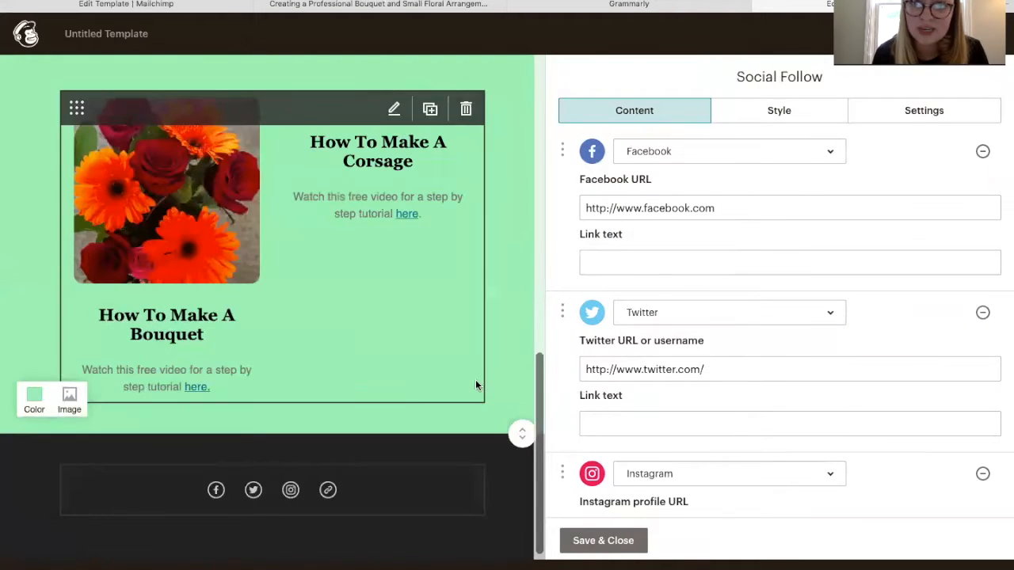
Review the Facebook, Twitter, Instagram and Website entries, leaving the Website service unchanged
scroll(657, 297, "down", 2)
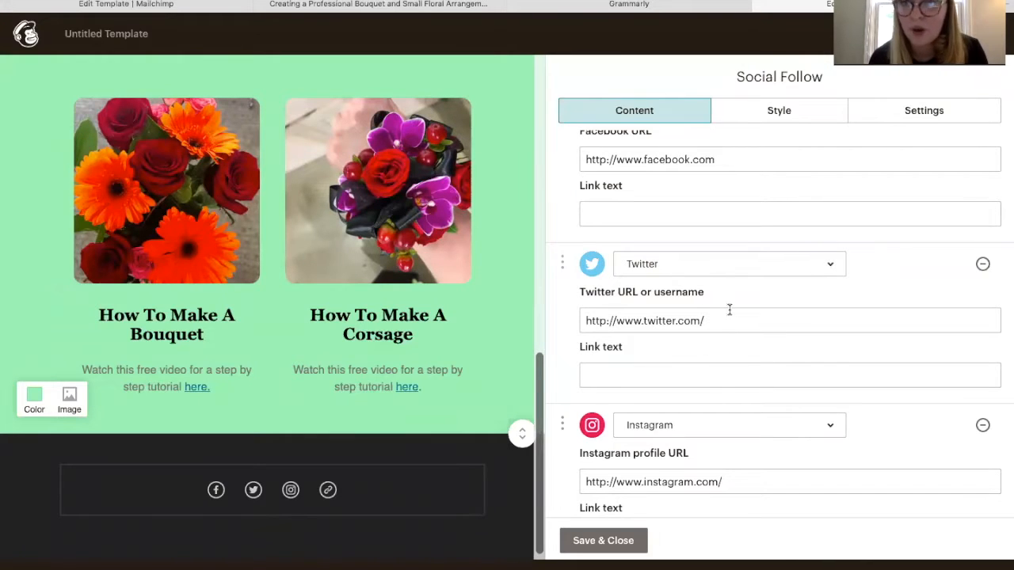
scroll(720, 353, "down", 4)
scroll(720, 354, "up", 2)
left_click(700, 445)
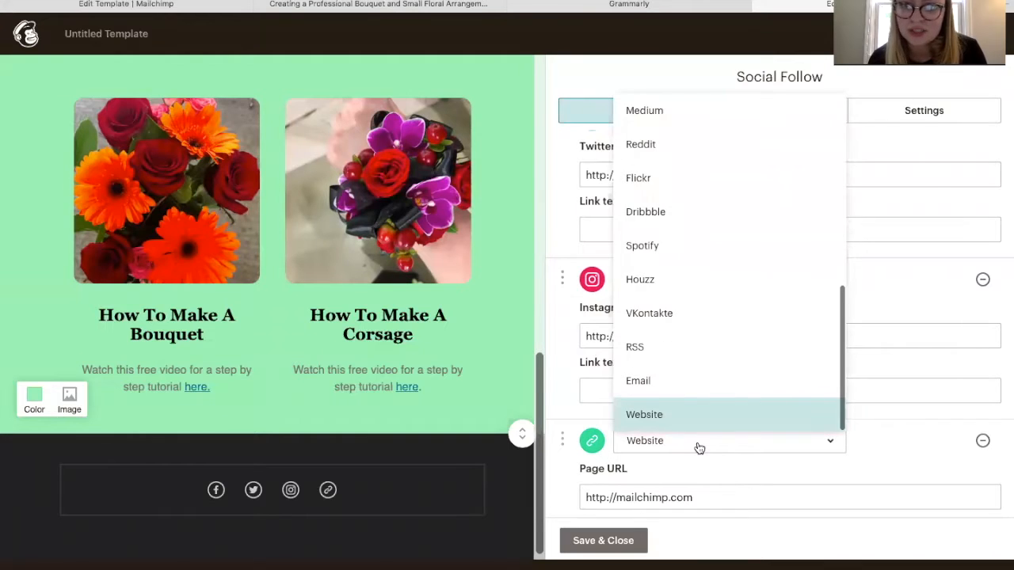
left_click(886, 419)
left_click(773, 445)
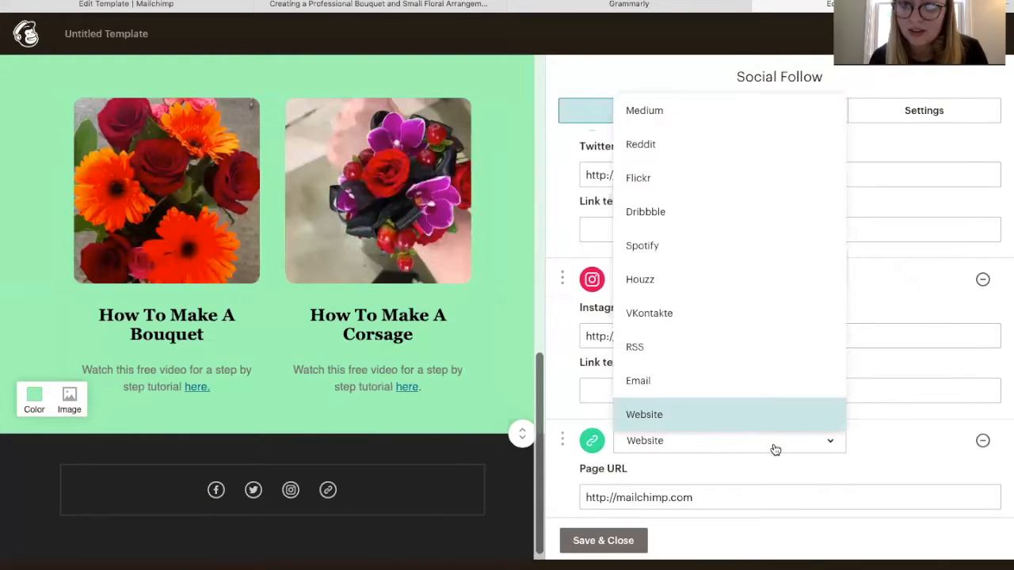
scroll(738, 299, "up", 1)
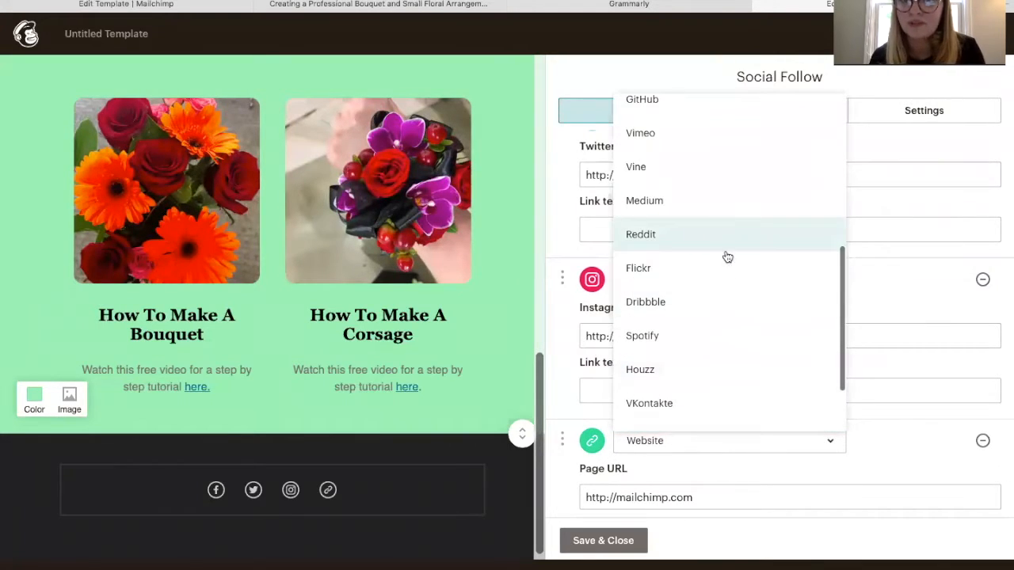
scroll(704, 176, "up", 2)
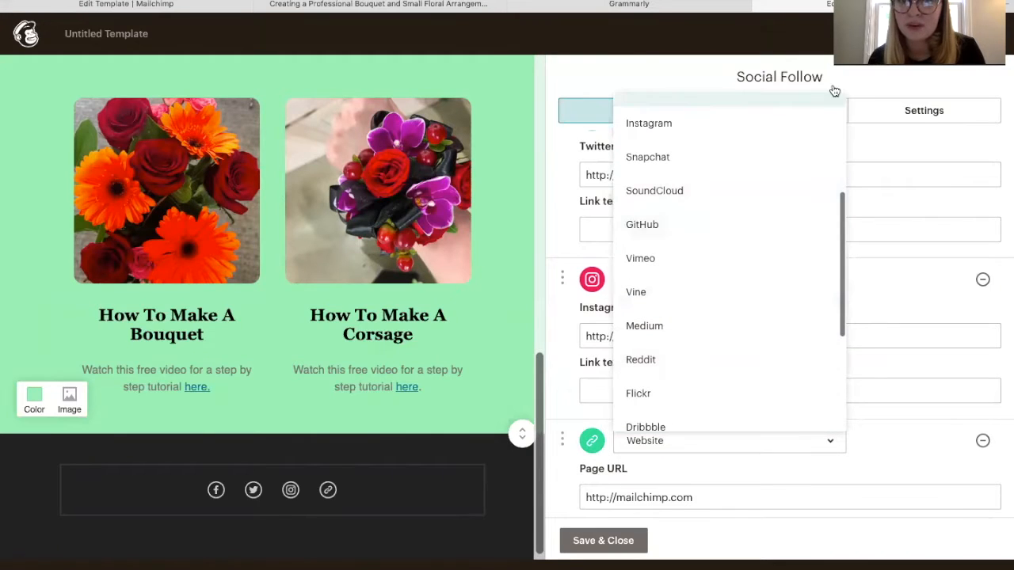
left_click(882, 409)
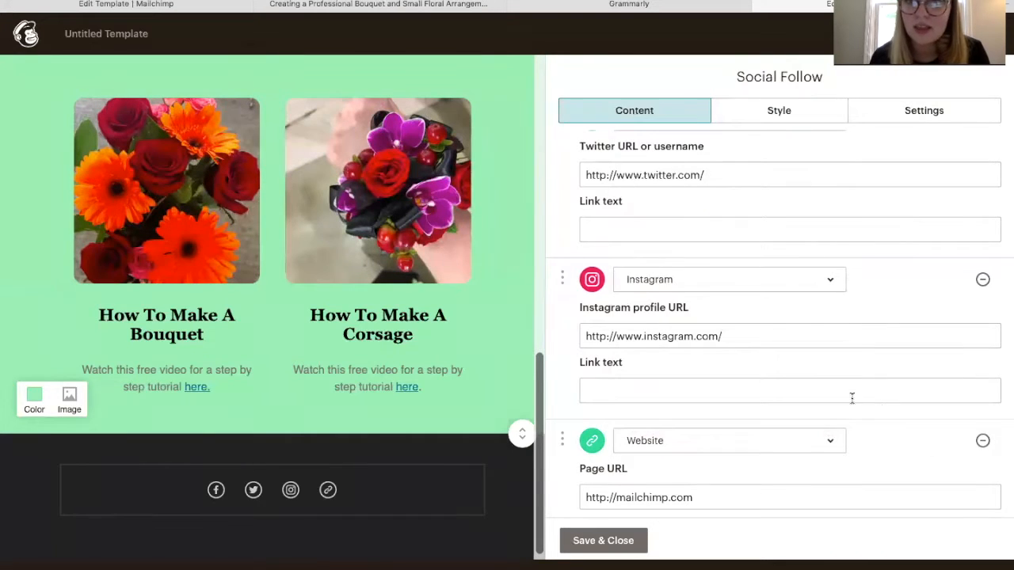
scroll(679, 363, "down", 3)
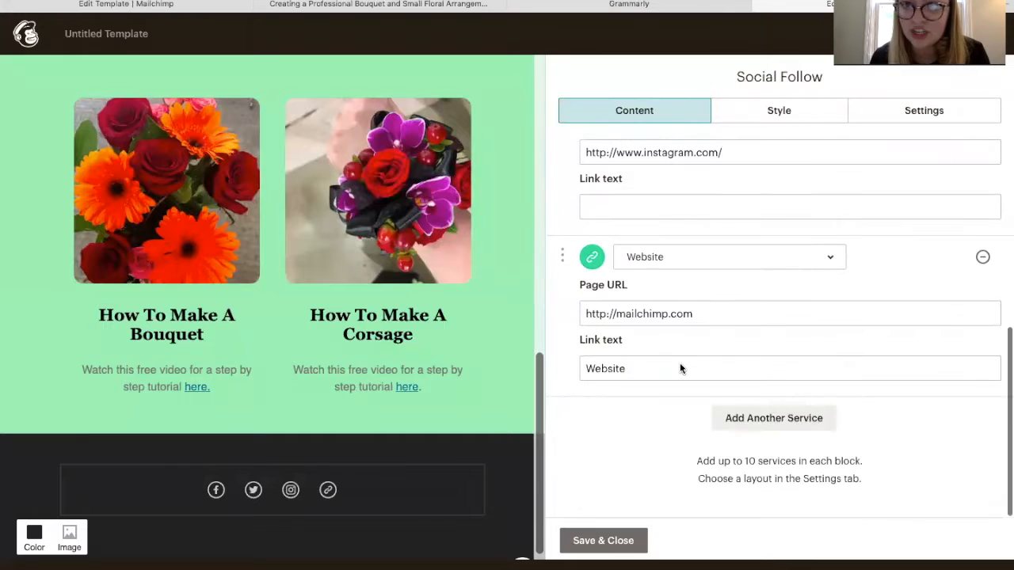
Try vertical and large social icon layouts, then return the icons to a single row
left_click(772, 110)
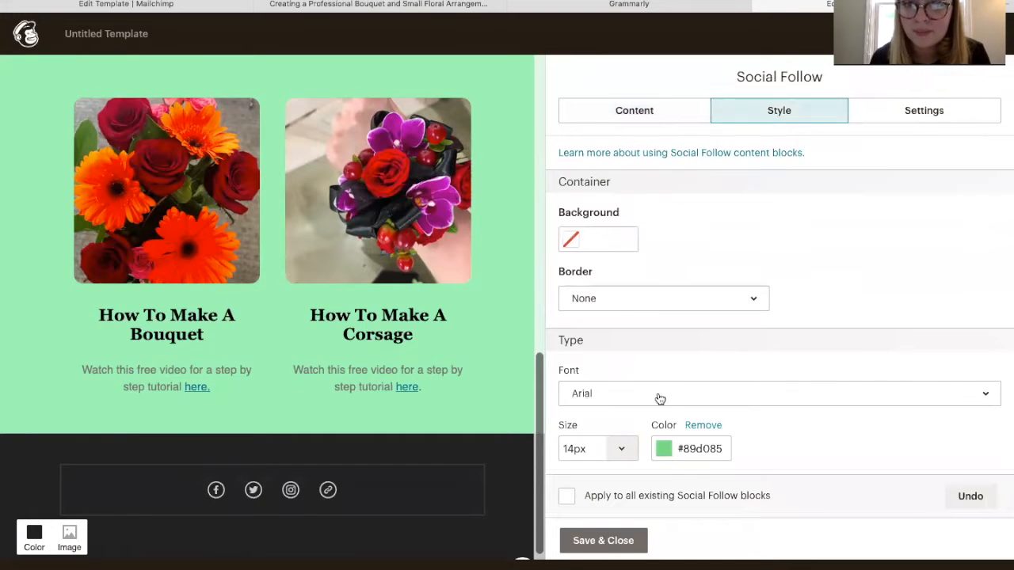
scroll(611, 448, "down", 2)
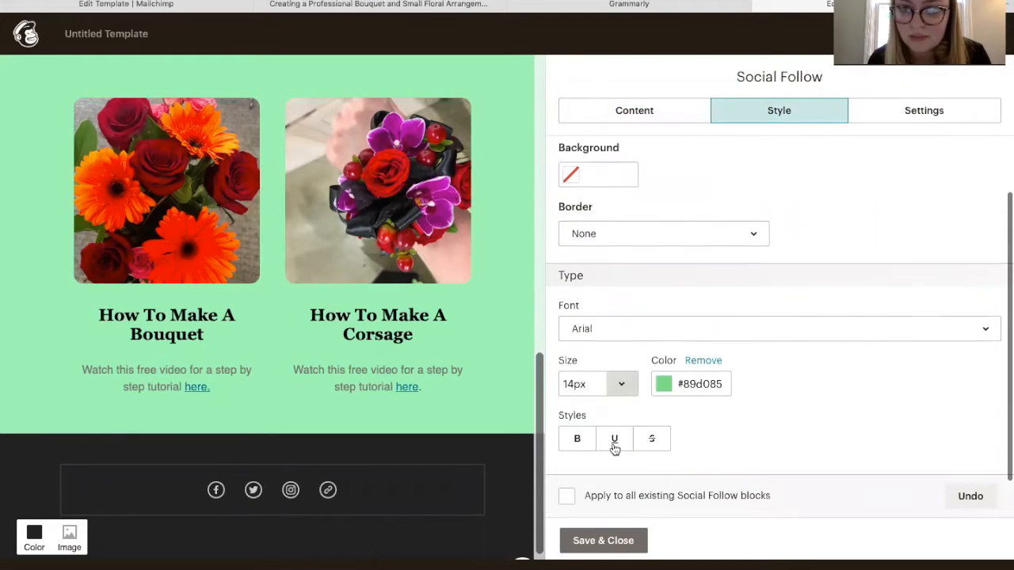
scroll(612, 448, "up", 2)
left_click(919, 111)
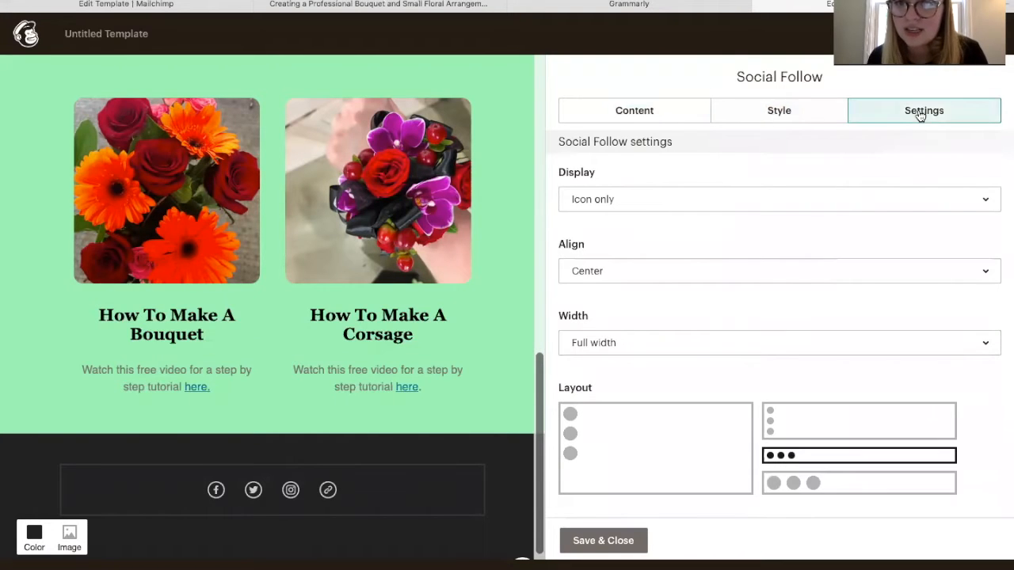
left_click(782, 425)
left_click(697, 443)
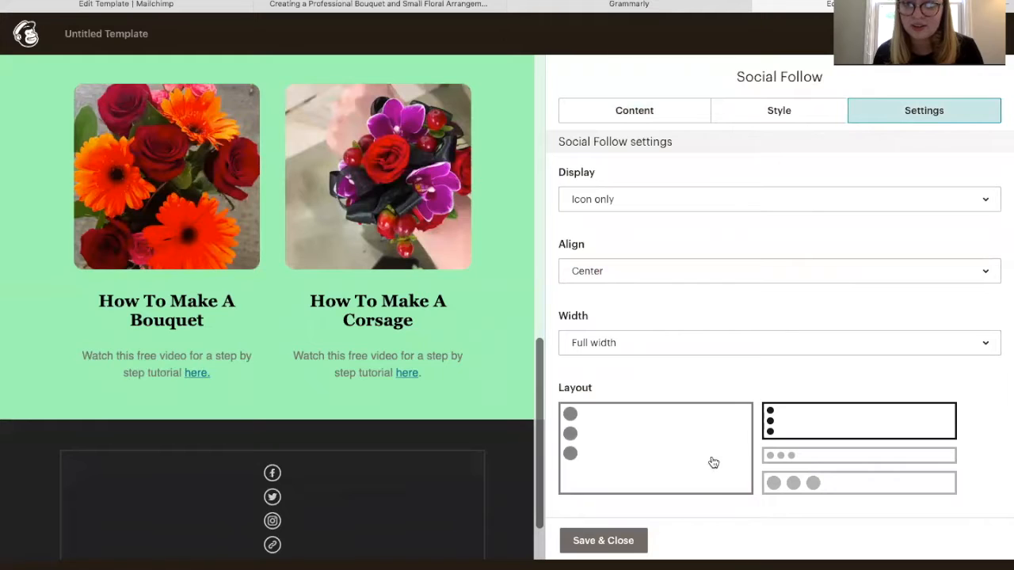
scroll(388, 473, "down", 3)
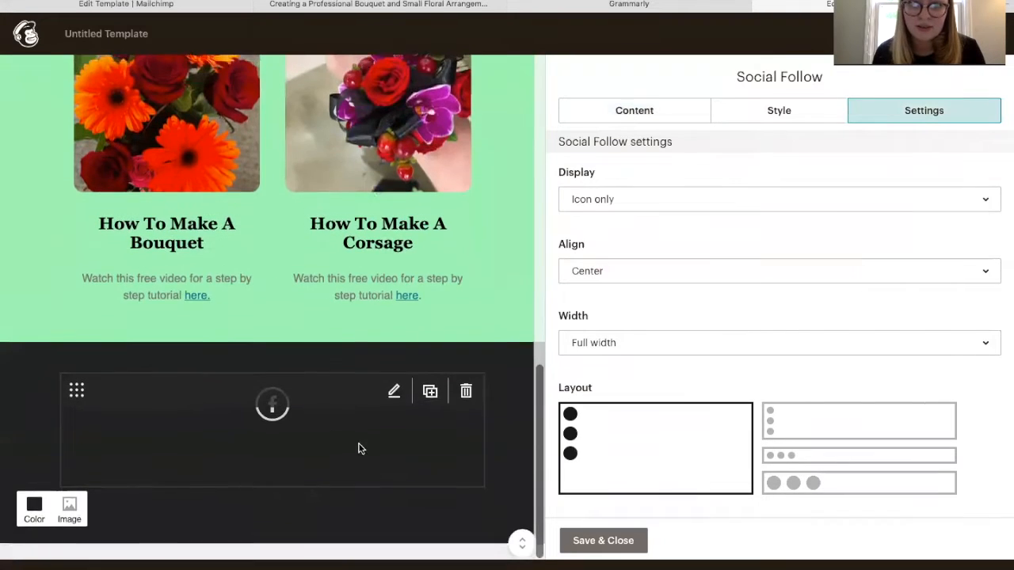
left_click(942, 463)
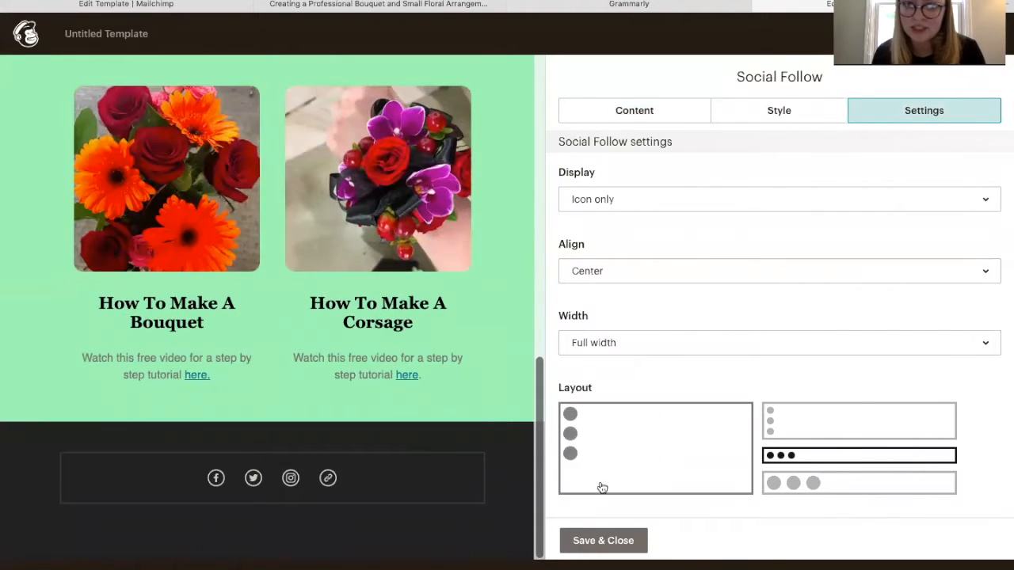
scroll(754, 382, "down", 4)
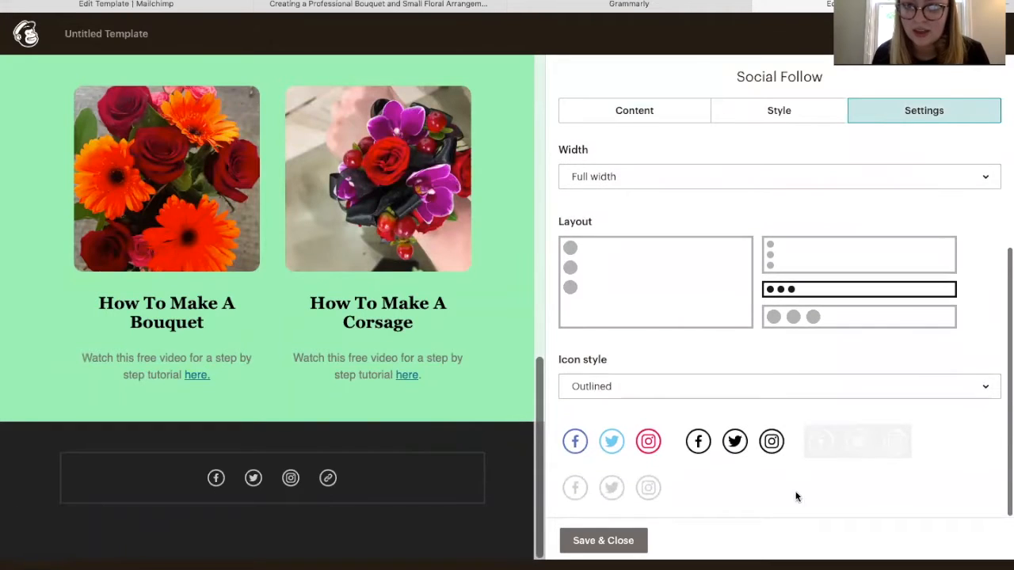
Compare the black and light icon sets, settling on the coloured footer social icons
left_click(643, 450)
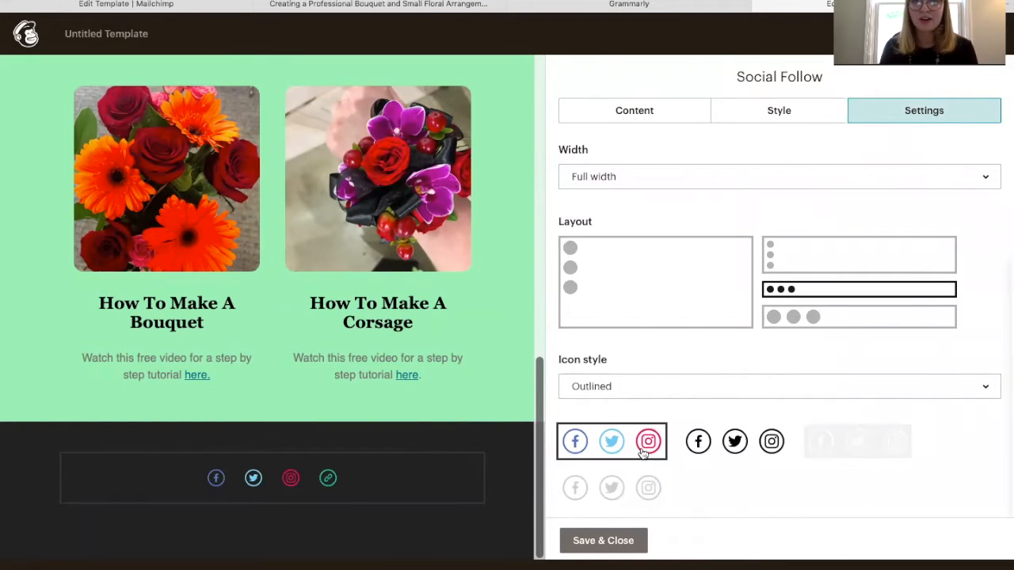
left_click(764, 447)
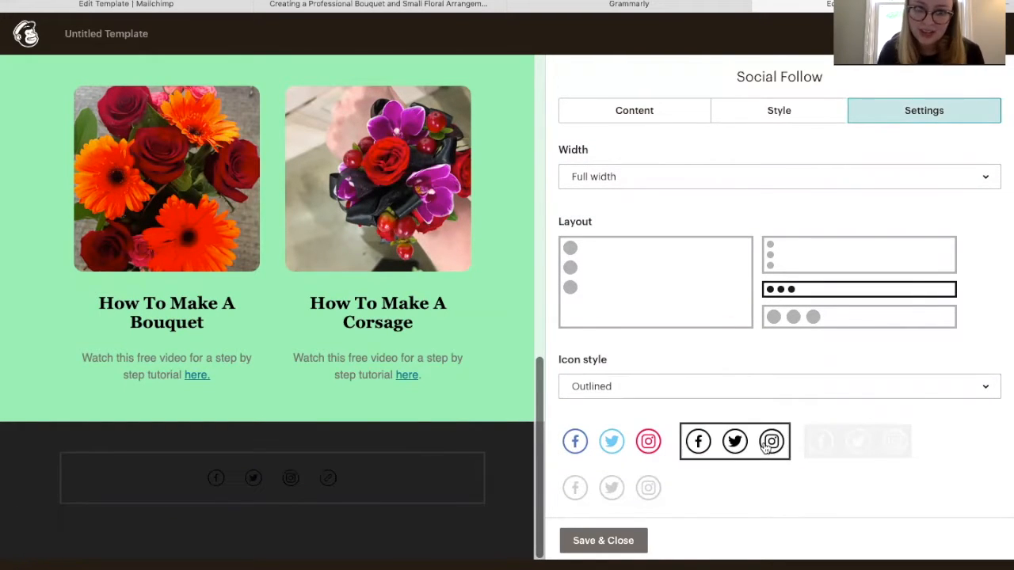
left_click(633, 486)
left_click(634, 438)
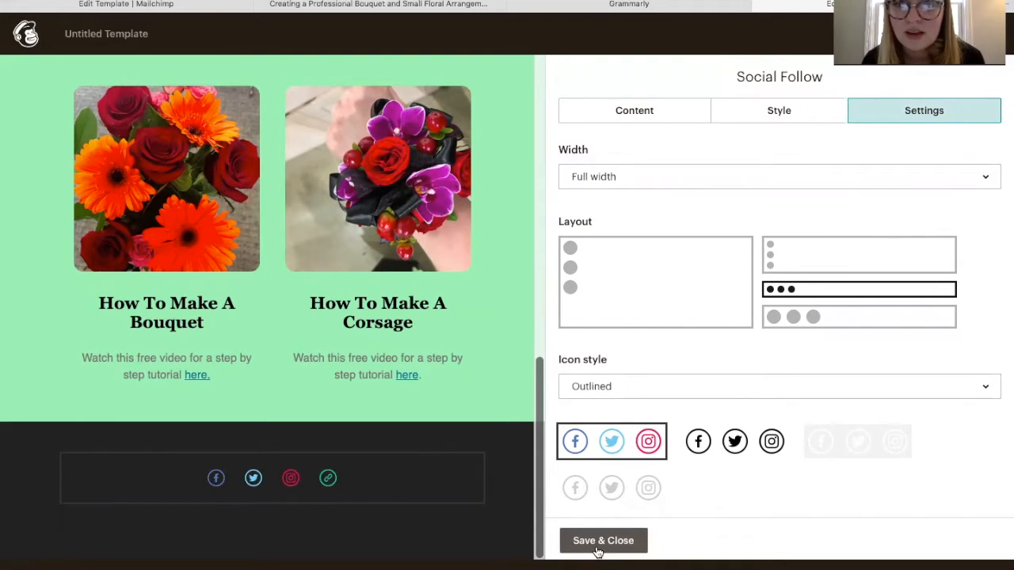
Switch the icon block width to Fit to size, then back to Full width
left_click(709, 181)
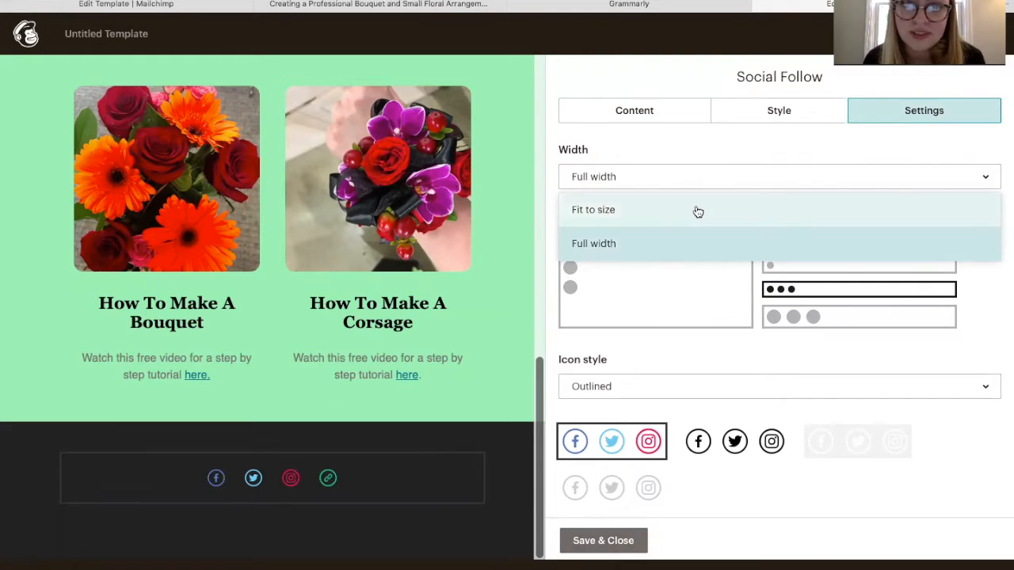
left_click(697, 212)
left_click(700, 181)
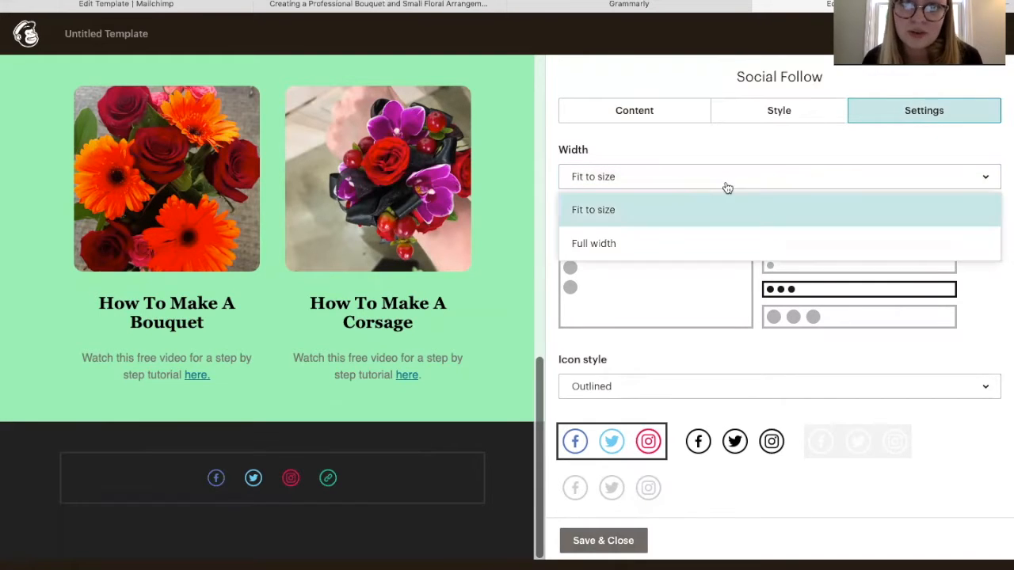
left_click(703, 239)
mouse_move(481, 503)
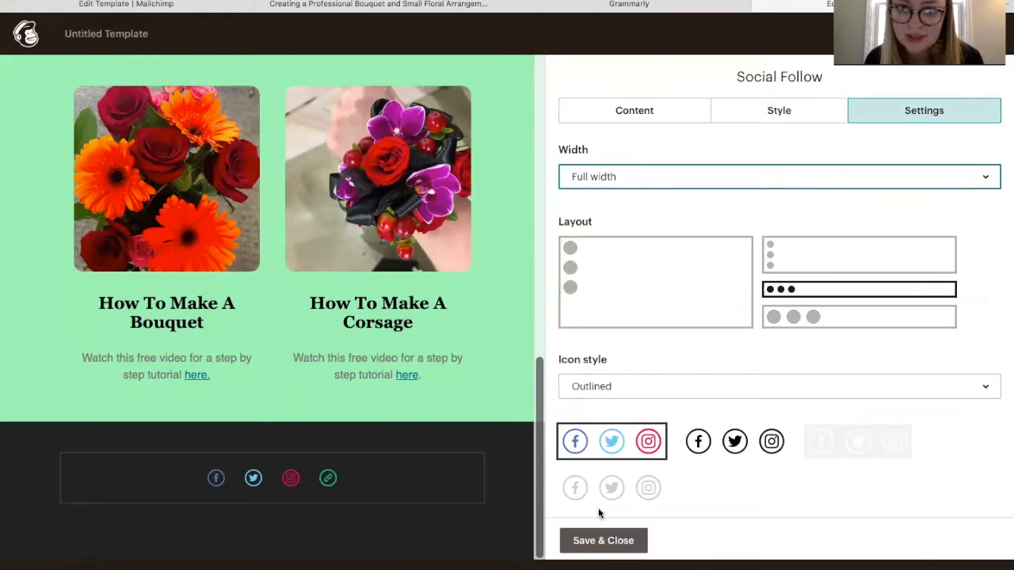
Save the social follow settings and, after trying yellow and white, keep the footer #222222
left_click(596, 543)
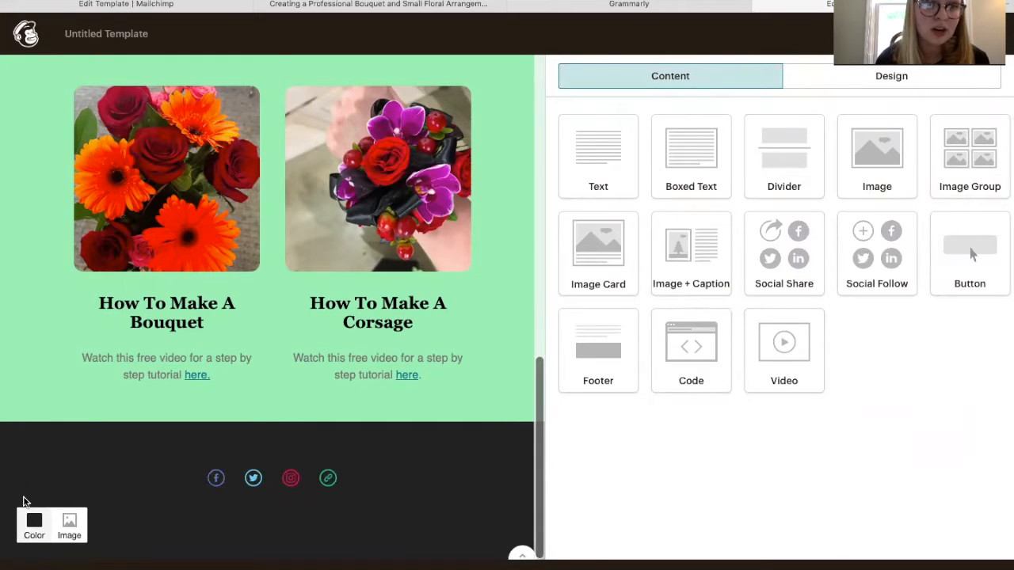
left_click(36, 524)
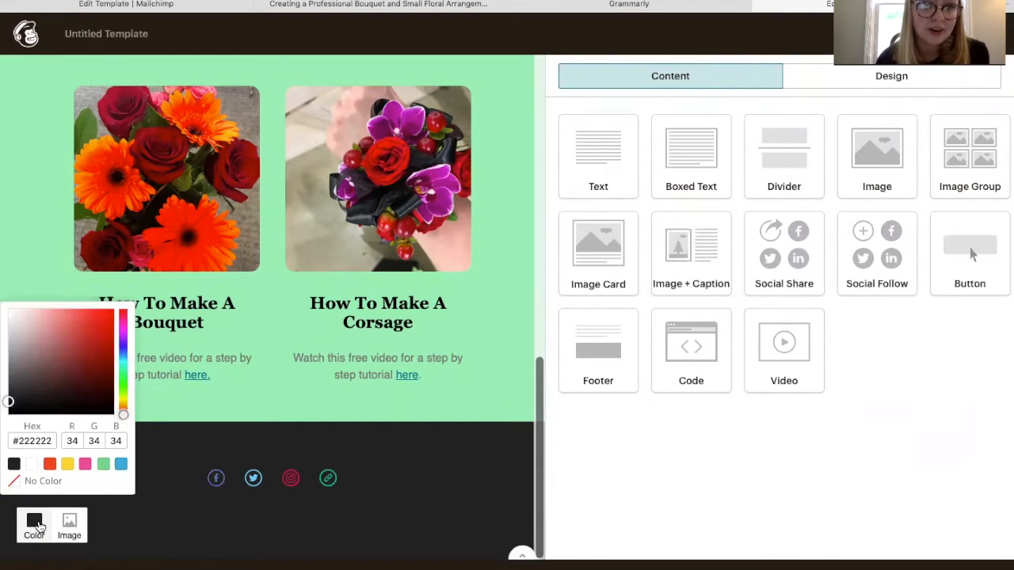
left_click(67, 464)
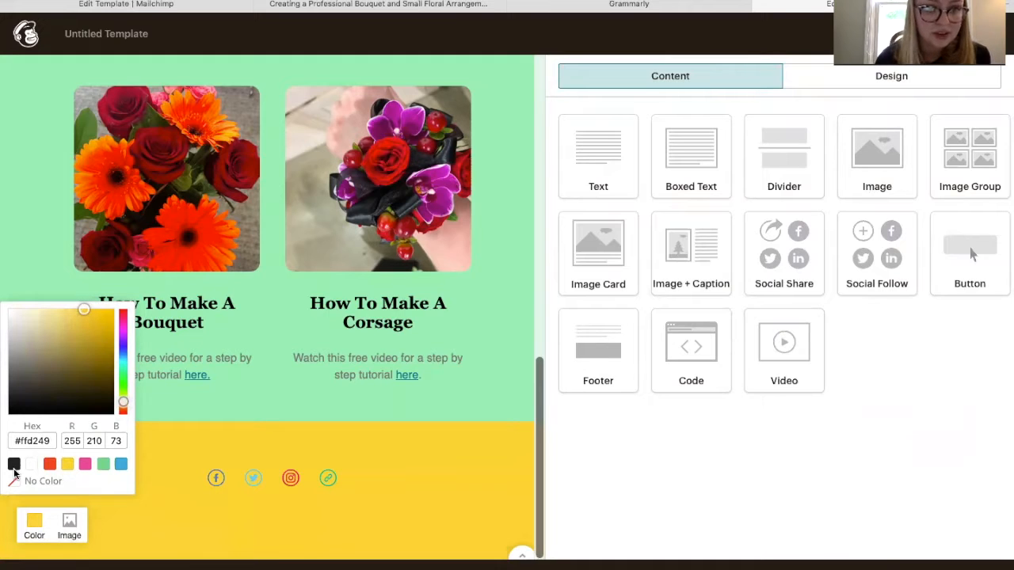
left_click(33, 465)
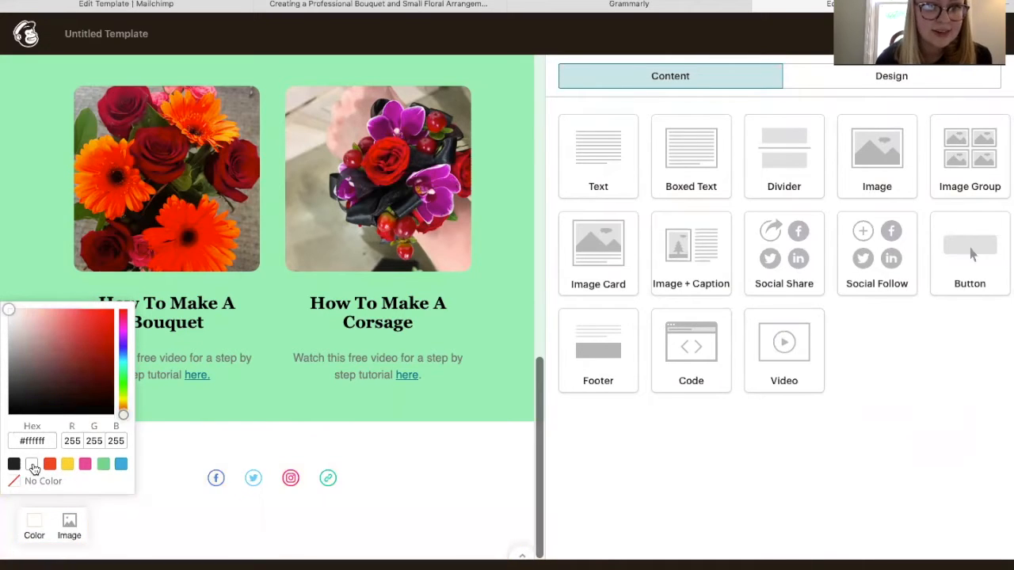
left_click(15, 465)
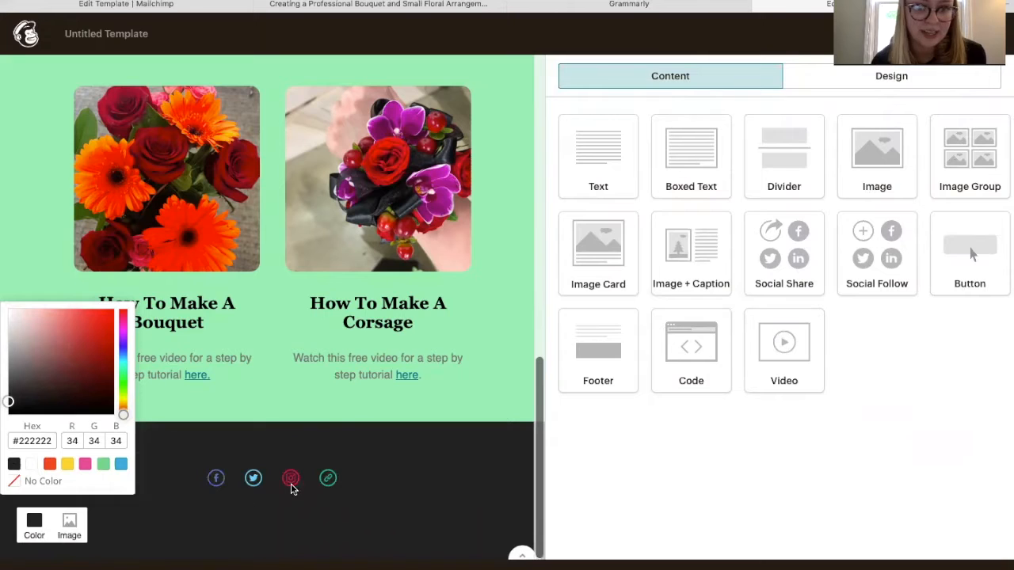
left_click(514, 344)
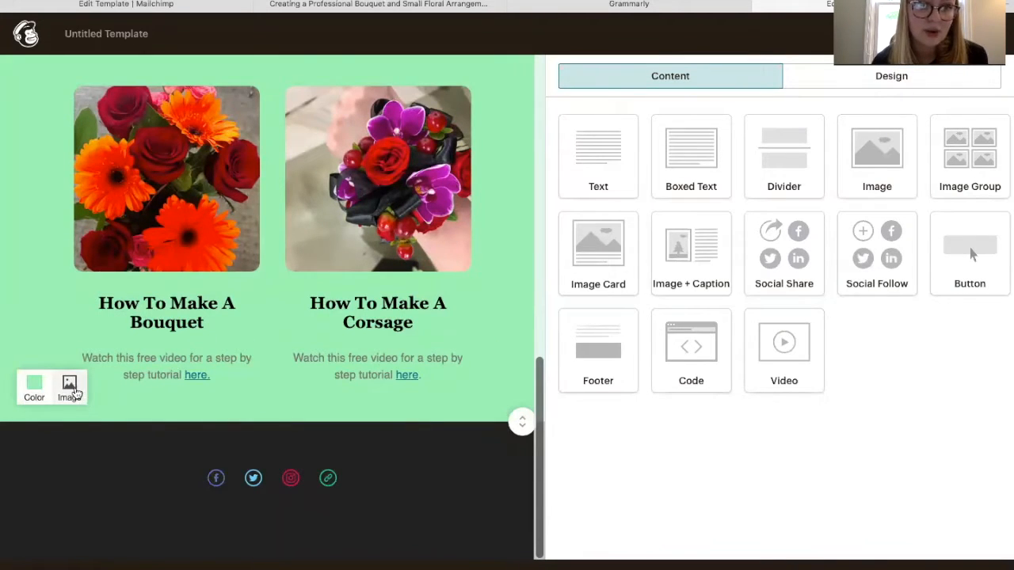
Select the teal header section and open the 'Learn Floral Design' heading for editing
scroll(230, 198, "up", 10)
scroll(230, 198, "down", 2)
scroll(230, 198, "up", 4)
left_click(319, 79)
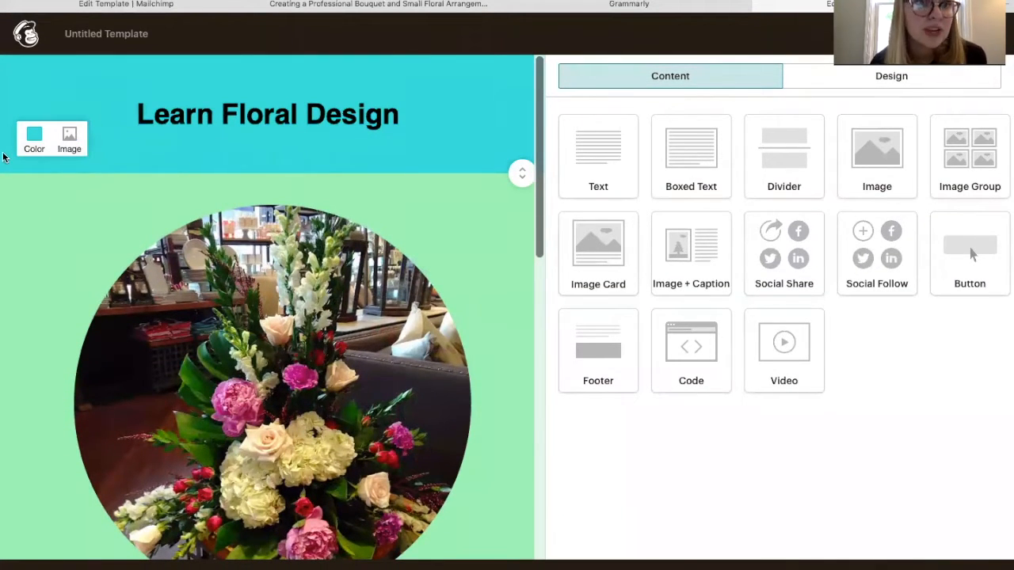
left_click(34, 151)
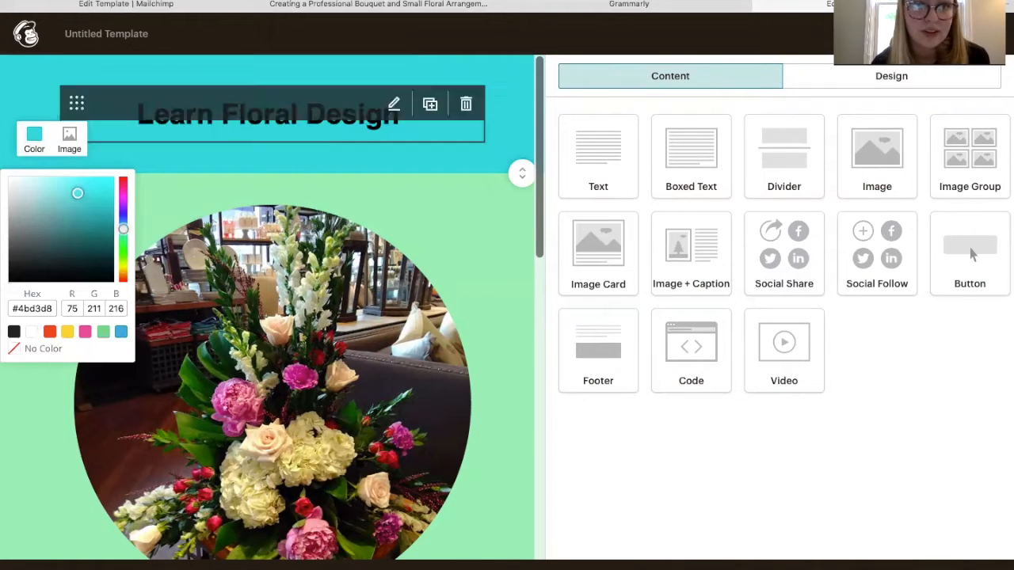
left_click(333, 130)
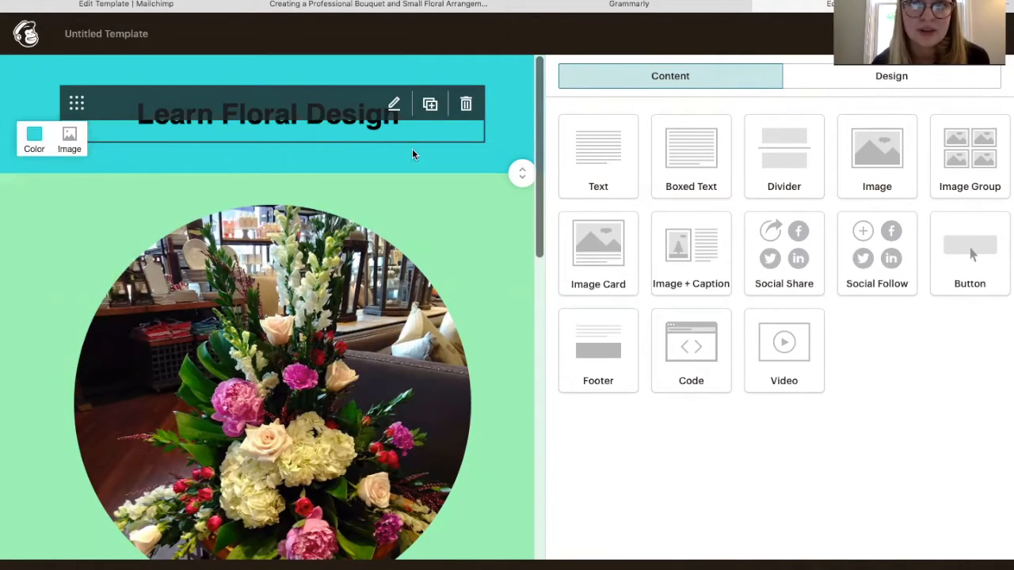
scroll(435, 369, "down", 1)
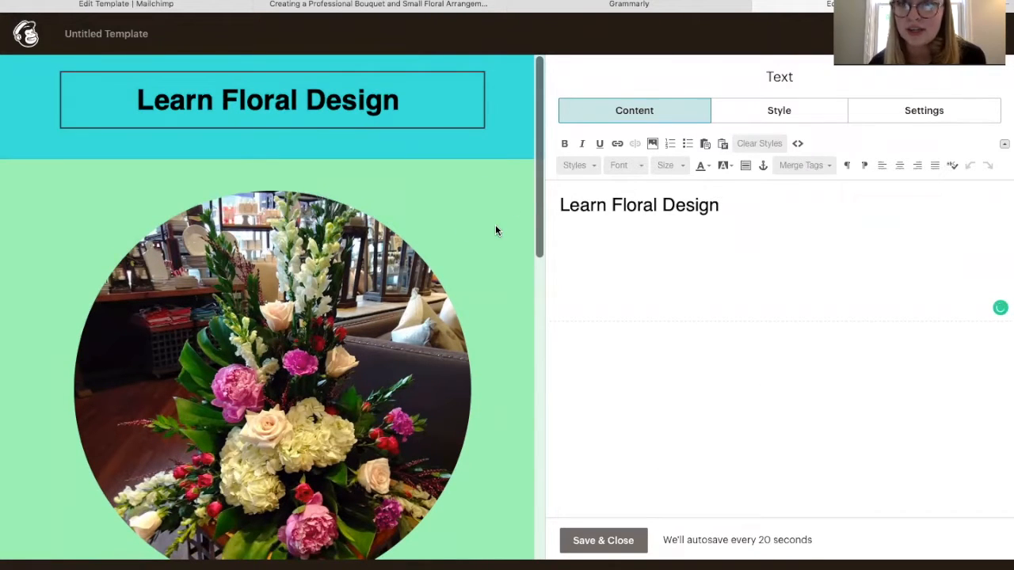
left_click(900, 34)
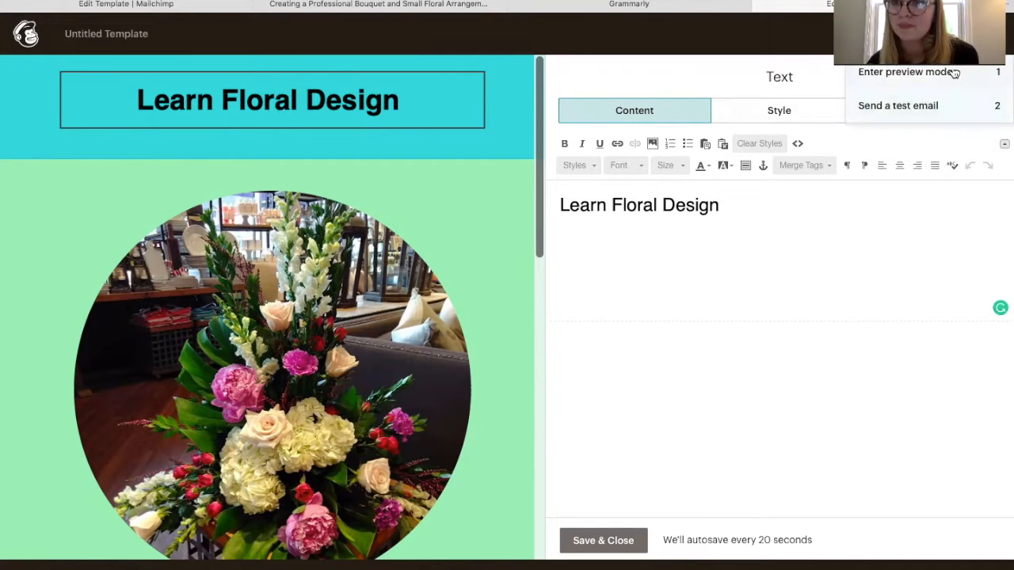
left_click(963, 110)
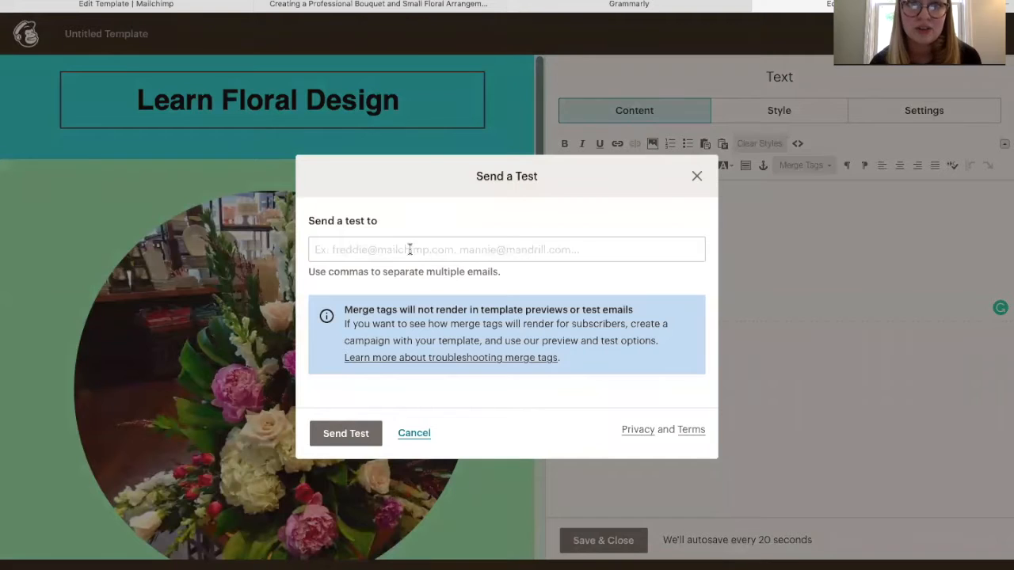
left_click(473, 249)
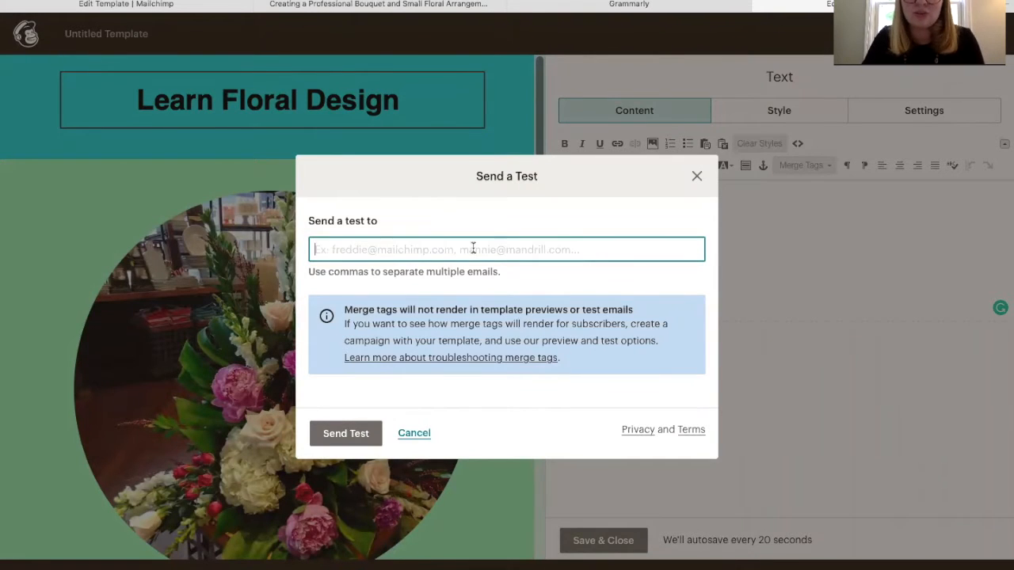
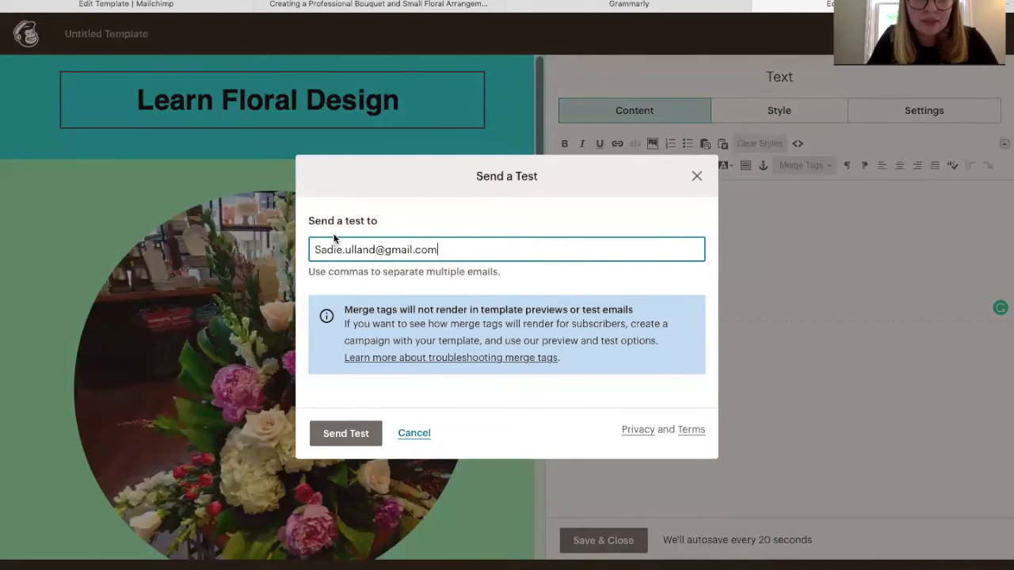
left_click(314, 249)
key("Delete")
type("s")
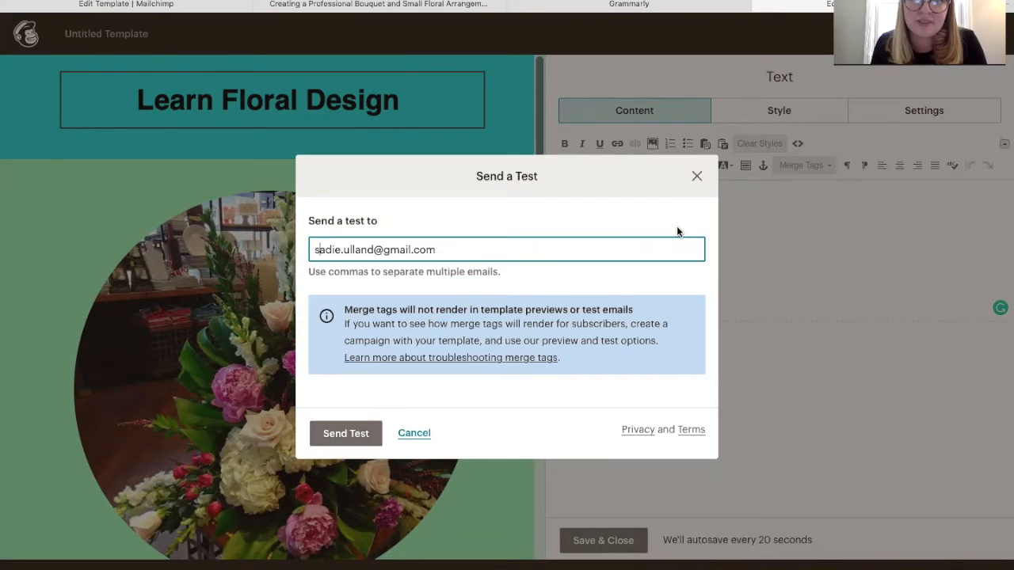
left_click(697, 177)
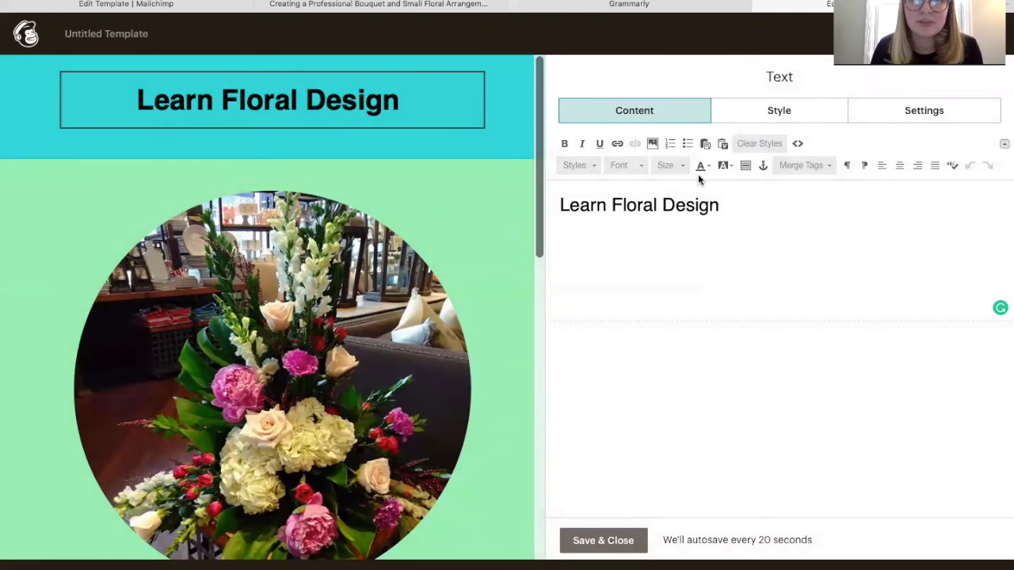